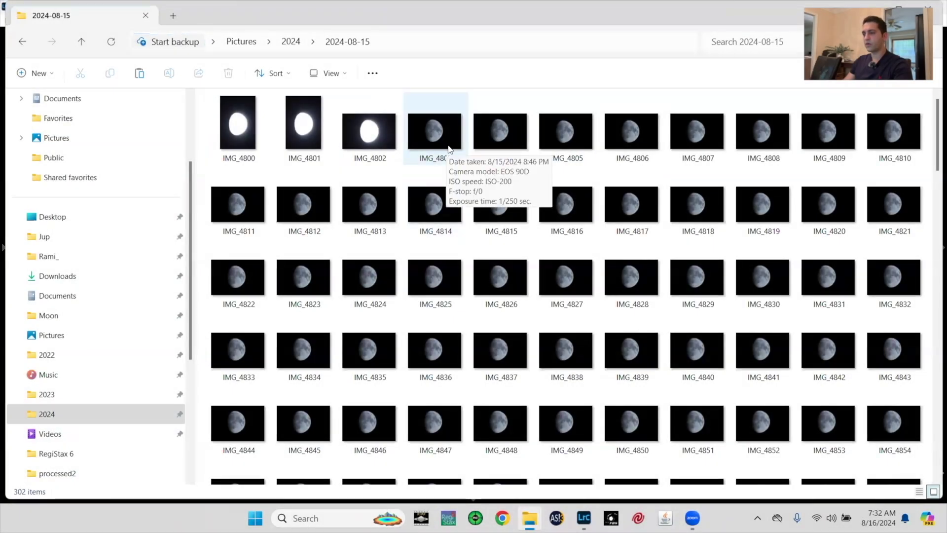
Scroll through the remaining moon shots in 2024-08-15, then return to Lightroom's Develop view of IMG_4803.CR3
{"action": "scroll", "coordinate": [450, 149], "scroll_direction": "down", "scroll_amount": 1}
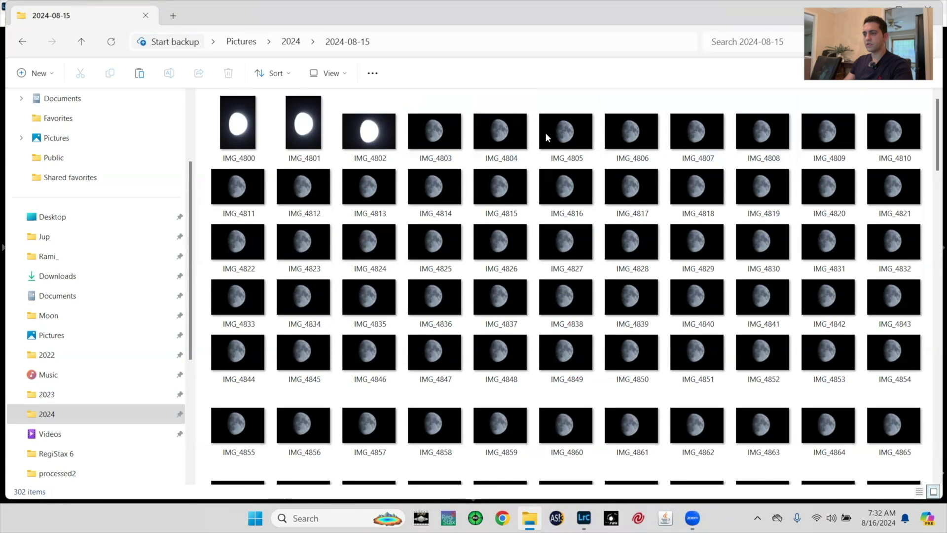
{"action": "key", "text": "alt+Tab"}
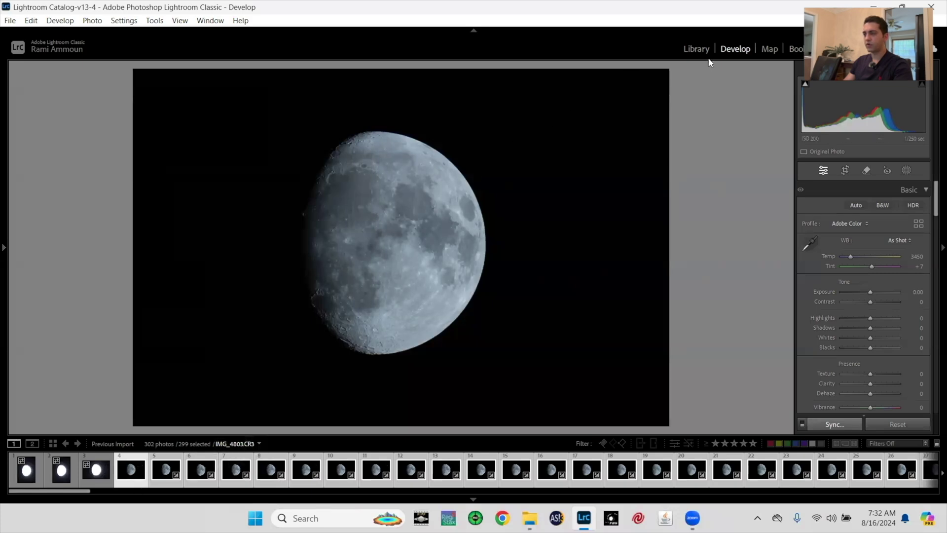
Go from Library back to Develop and open IMG_5101, the last of the 302 moon photos
{"action": "left_click", "coordinate": [698, 47]}
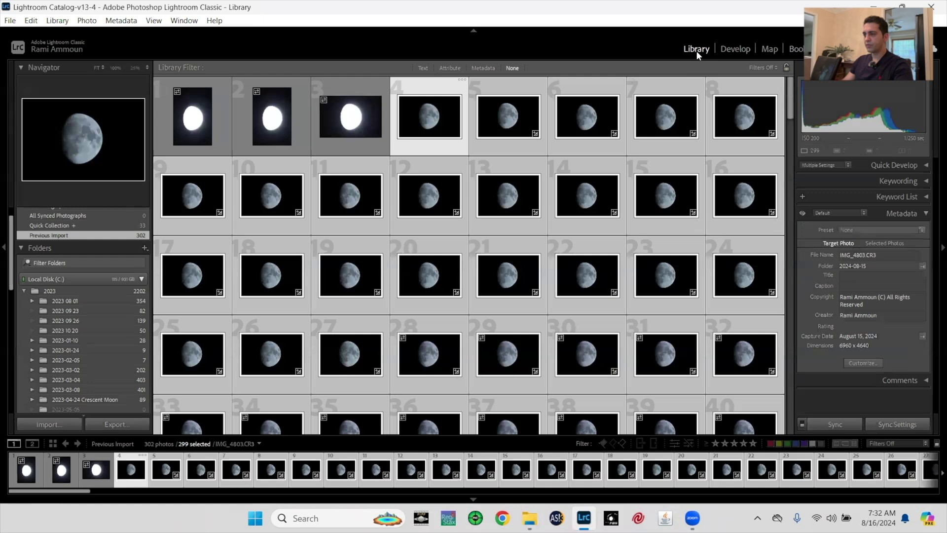
{"action": "left_click", "coordinate": [732, 49]}
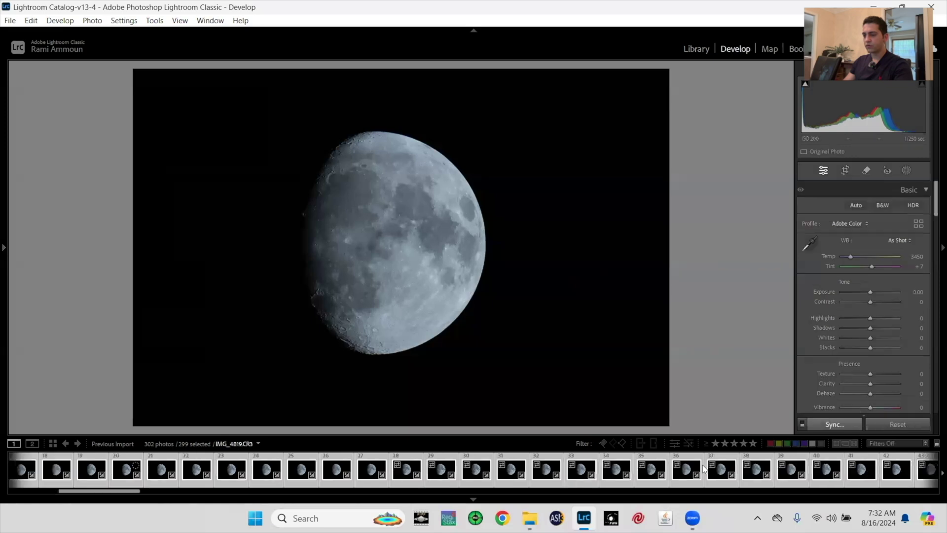
{"action": "scroll", "coordinate": [707, 467], "scroll_direction": "down", "scroll_amount": 5}
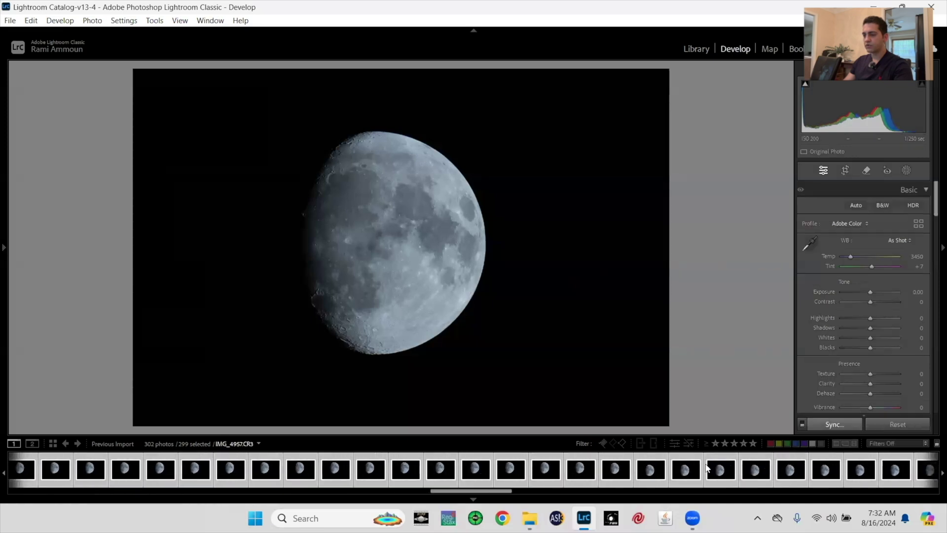
{"action": "scroll", "coordinate": [708, 467], "scroll_direction": "down", "scroll_amount": 10}
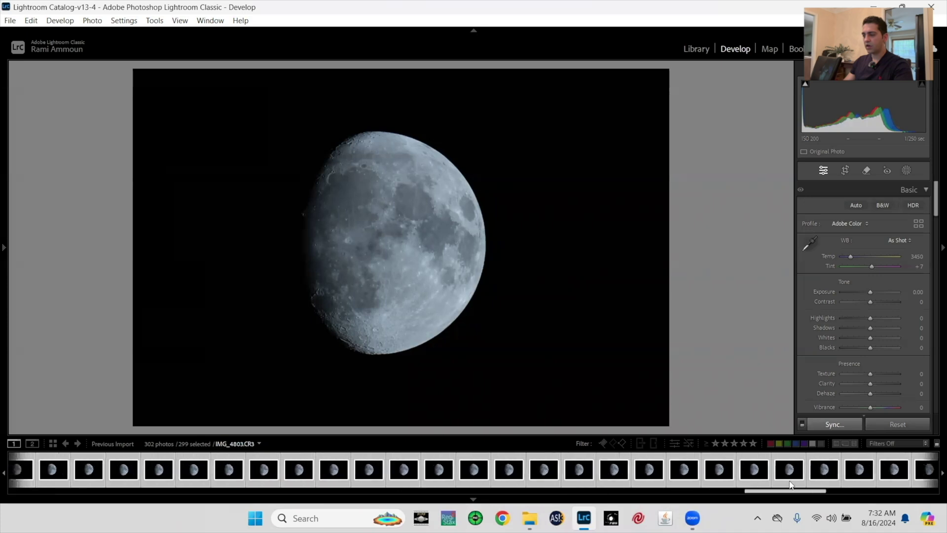
{"action": "scroll", "coordinate": [790, 481], "scroll_direction": "down", "scroll_amount": 5}
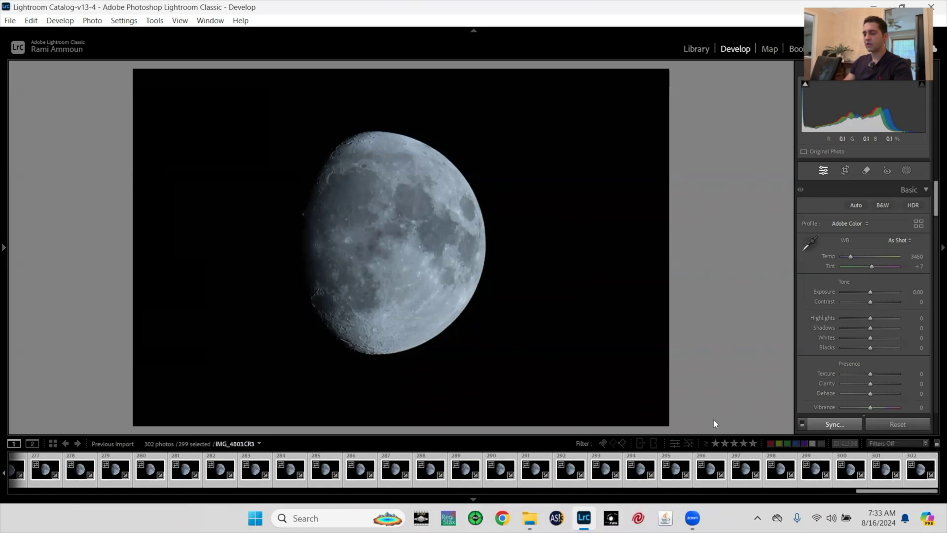
{"action": "left_click", "coordinate": [918, 473]}
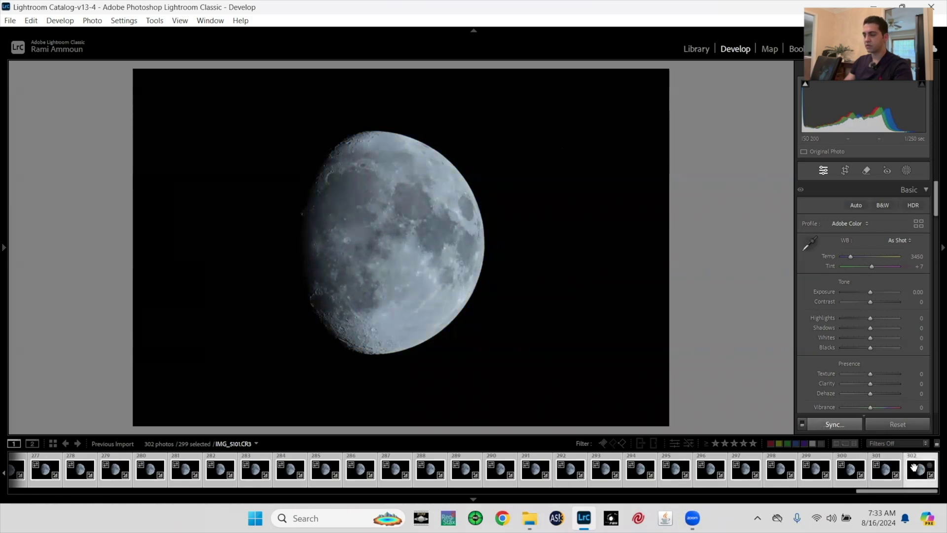
{"action": "key", "text": "ctrl"}
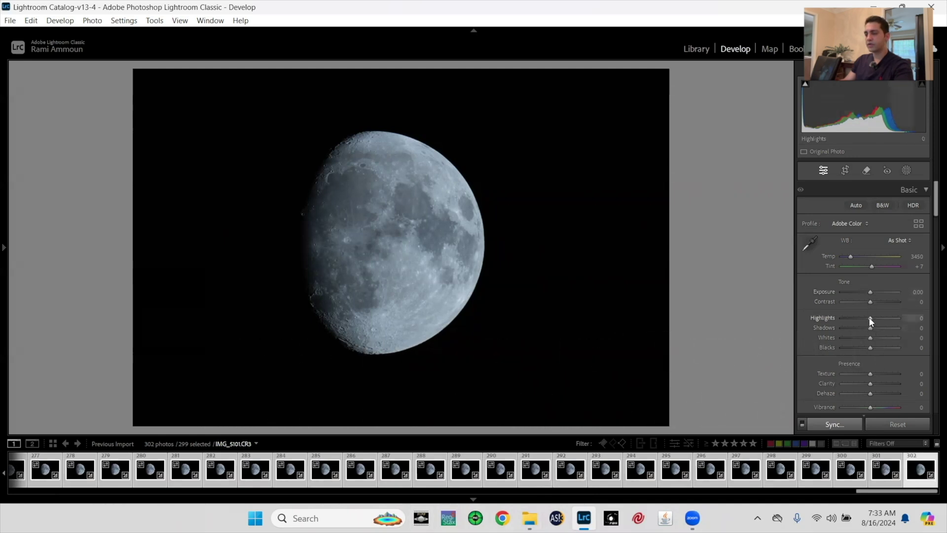
Test Highlights at -7, reset it to 0, and change the selection to 100 moon frames
{"action": "left_click_drag", "start_coordinate": [870, 321], "coordinate": [868, 323]}
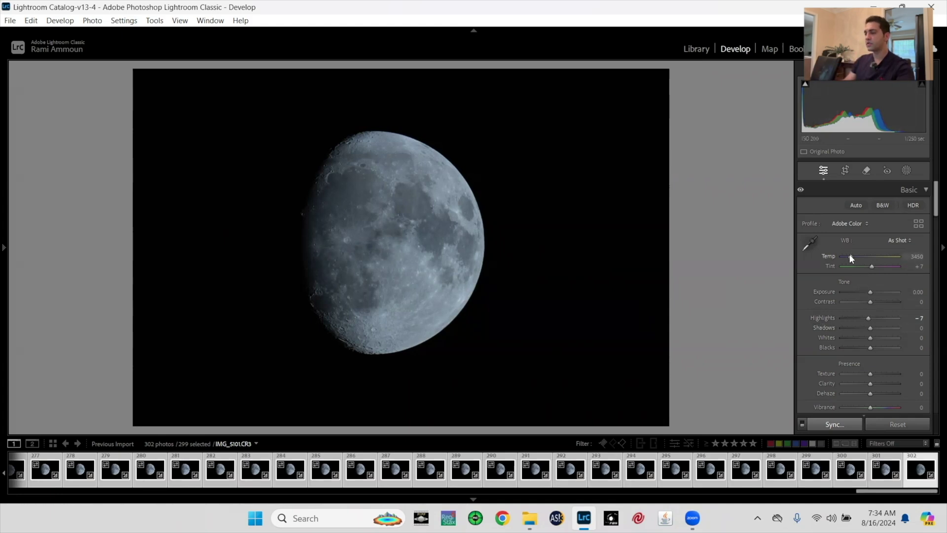
{"action": "double_click", "coordinate": [822, 315]}
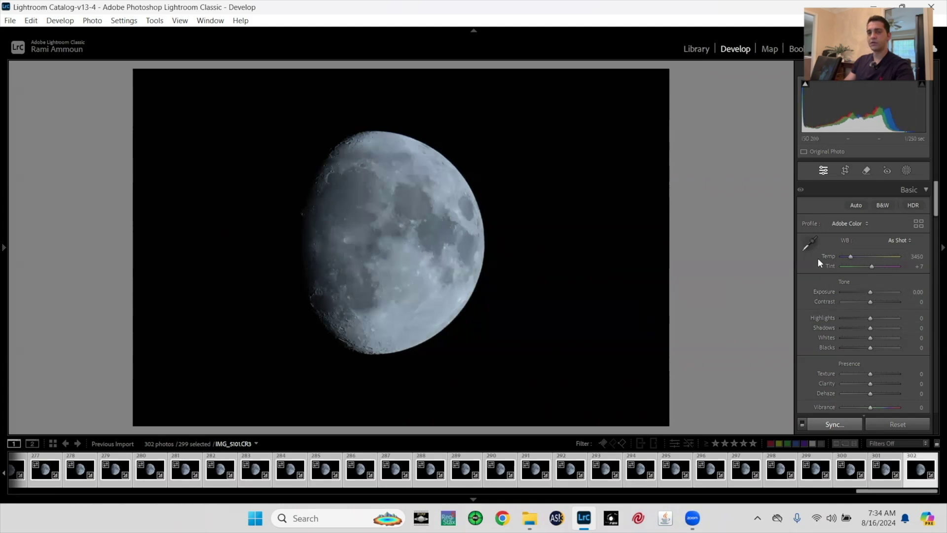
{"action": "key", "text": "Left"}
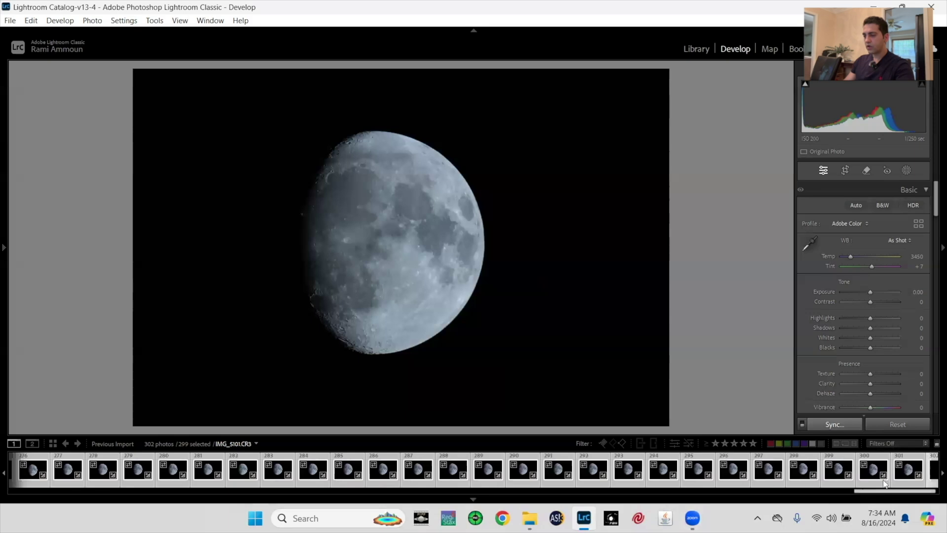
{"action": "key", "text": "Right"}
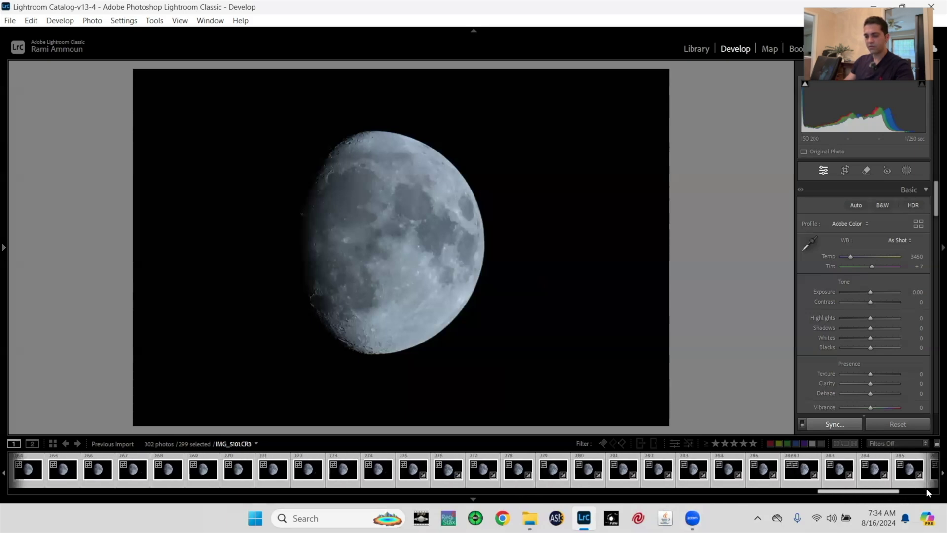
{"action": "key", "text": "ctrl+z"}
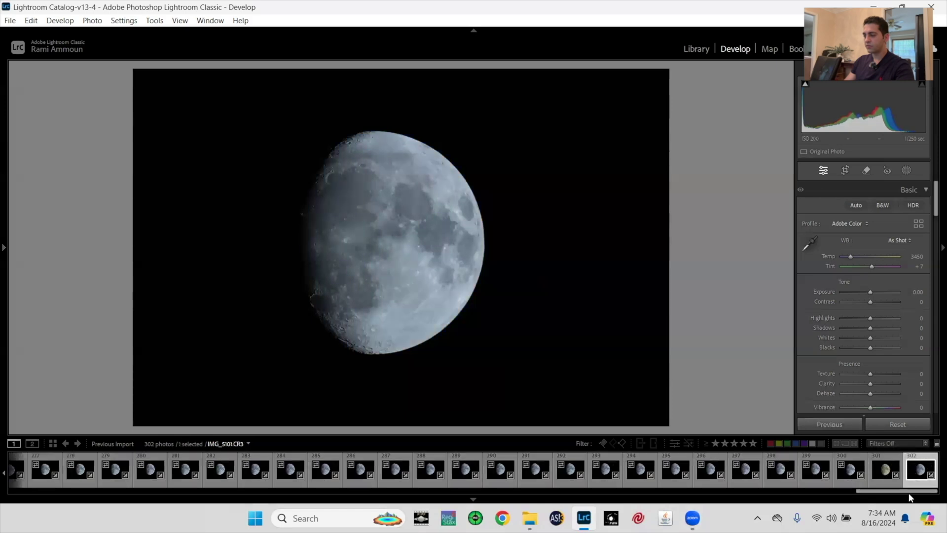
{"action": "key", "text": "ctrl+z"}
Zoom into the moon's surface, warm Temp to 3930 and nudge Tint to +8
{"action": "left_click", "coordinate": [389, 281]}
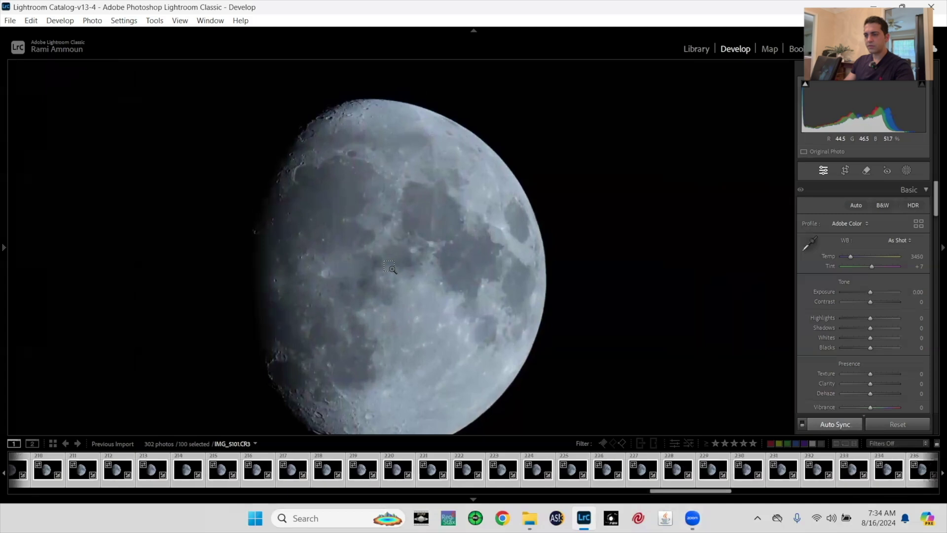
{"action": "key", "text": "ctrl"}
{"action": "left_click", "coordinate": [392, 276], "text": "ctrl"}
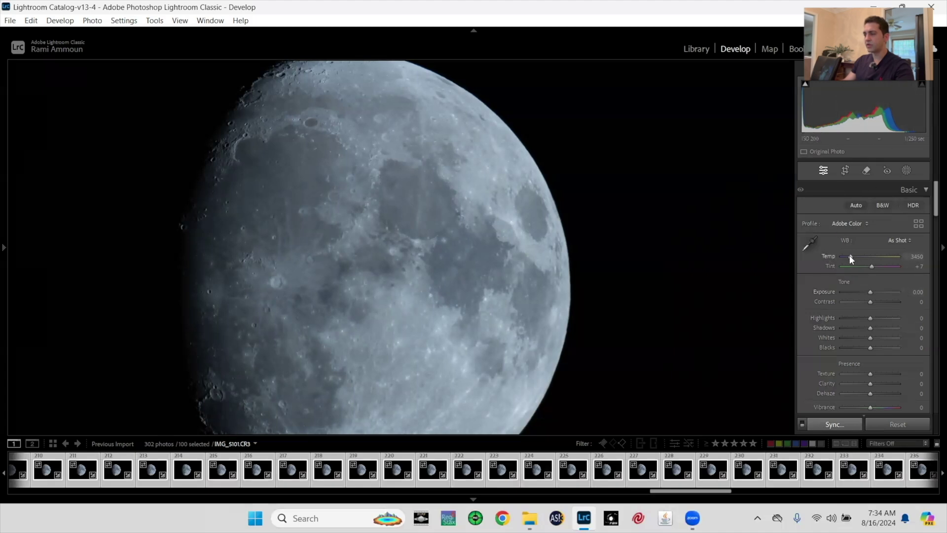
{"action": "mouse_move", "coordinate": [850, 257]}
{"action": "left_mouse_down"}
{"action": "mouse_move", "coordinate": [869, 260]}
{"action": "mouse_move", "coordinate": [853, 254]}
{"action": "left_mouse_up"}
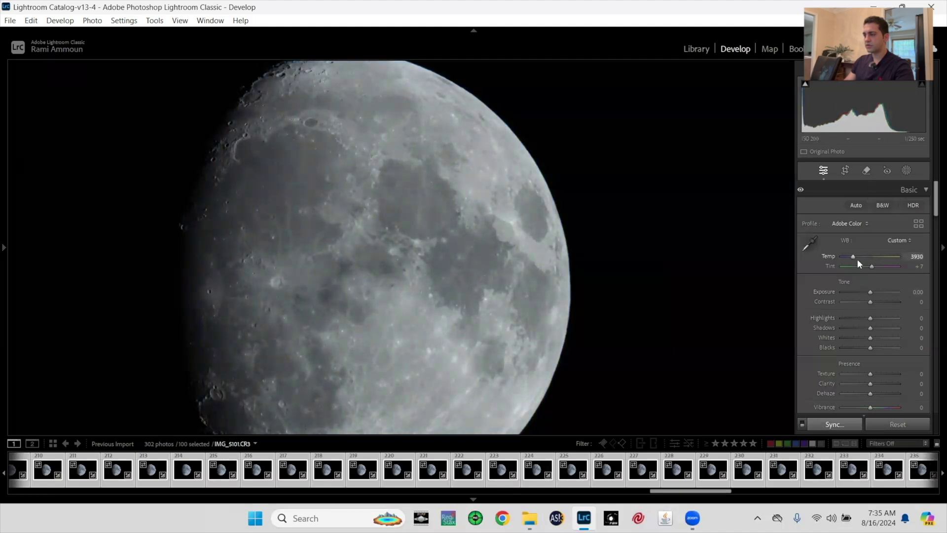
{"action": "left_click_drag", "start_coordinate": [372, 323], "coordinate": [384, 270]}
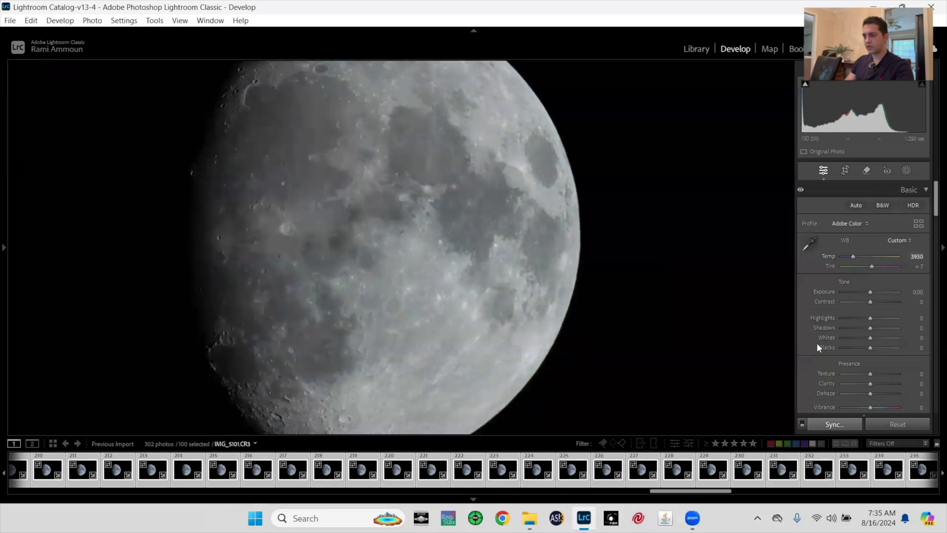
{"action": "left_click_drag", "start_coordinate": [514, 246], "coordinate": [525, 303]}
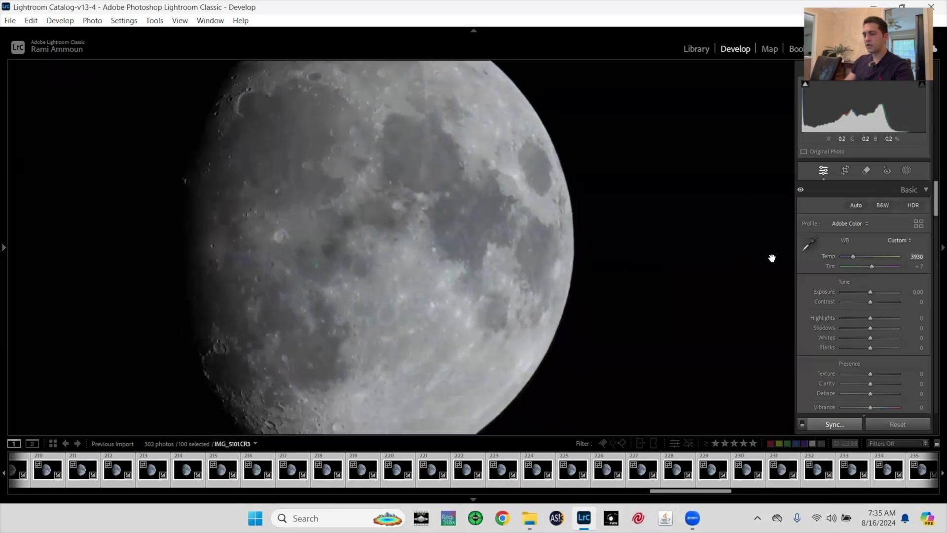
{"action": "left_click_drag", "start_coordinate": [444, 201], "coordinate": [438, 262]}
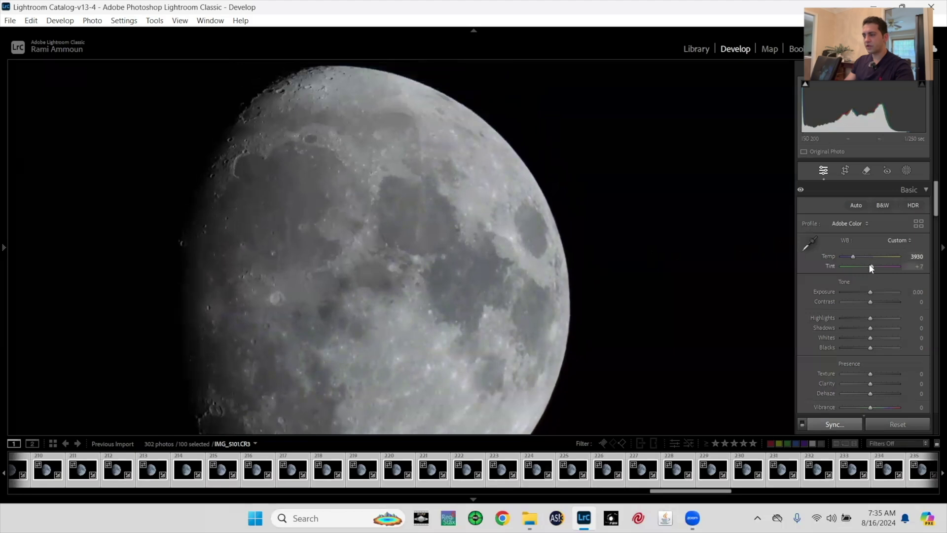
{"action": "left_click_drag", "start_coordinate": [873, 265], "coordinate": [872, 267]}
Raise Vibrance and Saturation to +65, then recheck the moon at fit and zoomed views
{"action": "scroll", "coordinate": [601, 245], "scroll_direction": "down", "scroll_amount": 5}
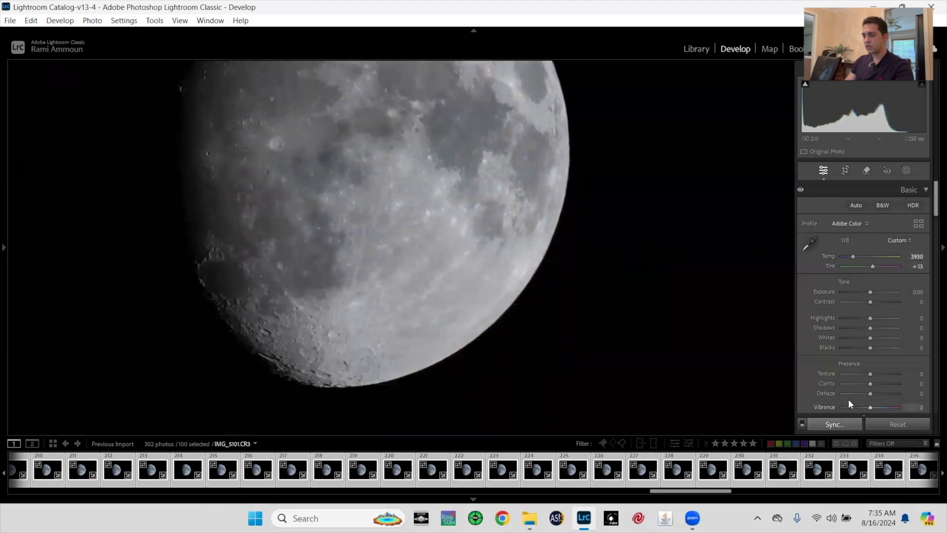
{"action": "scroll", "coordinate": [850, 403], "scroll_direction": "down", "scroll_amount": 3}
{"action": "left_click", "coordinate": [888, 275]}
{"action": "left_click", "coordinate": [889, 285]}
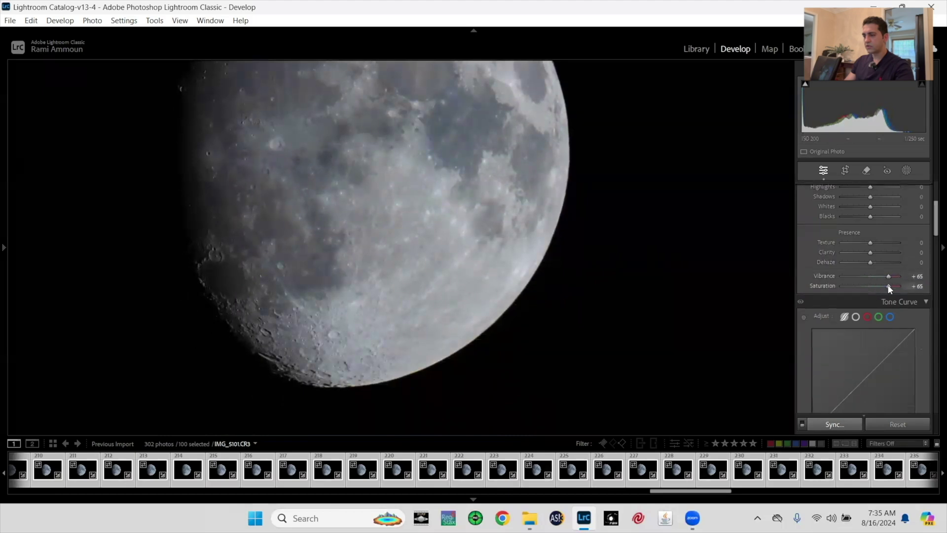
{"action": "scroll", "coordinate": [823, 286], "scroll_direction": "up", "scroll_amount": 3}
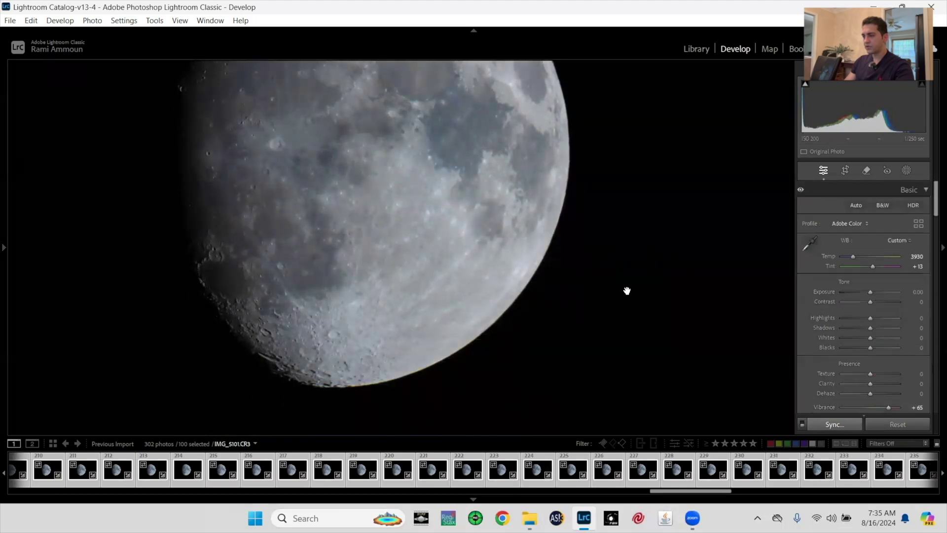
{"action": "left_click", "coordinate": [628, 290]}
{"action": "left_click", "coordinate": [353, 224]}
{"action": "scroll", "coordinate": [338, 177], "scroll_direction": "up", "scroll_amount": 5}
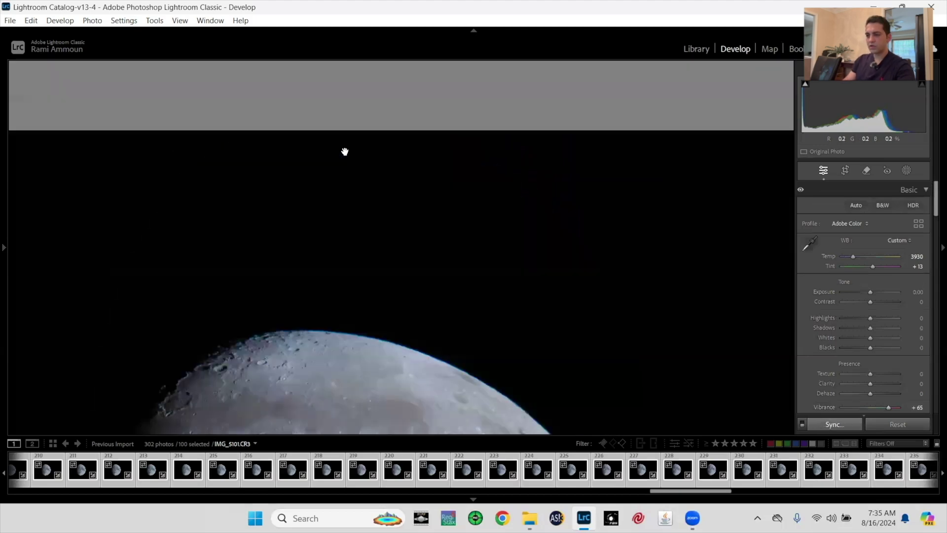
{"action": "scroll", "coordinate": [296, 317], "scroll_direction": "down", "scroll_amount": 8}
{"action": "scroll", "coordinate": [296, 181], "scroll_direction": "up", "scroll_amount": 4}
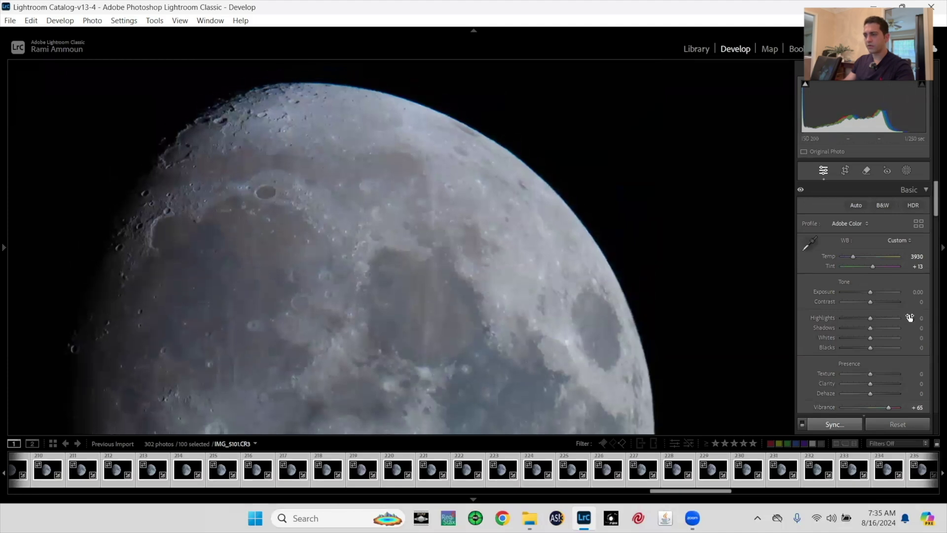
{"action": "scroll", "coordinate": [908, 314], "scroll_direction": "down", "scroll_amount": 15}
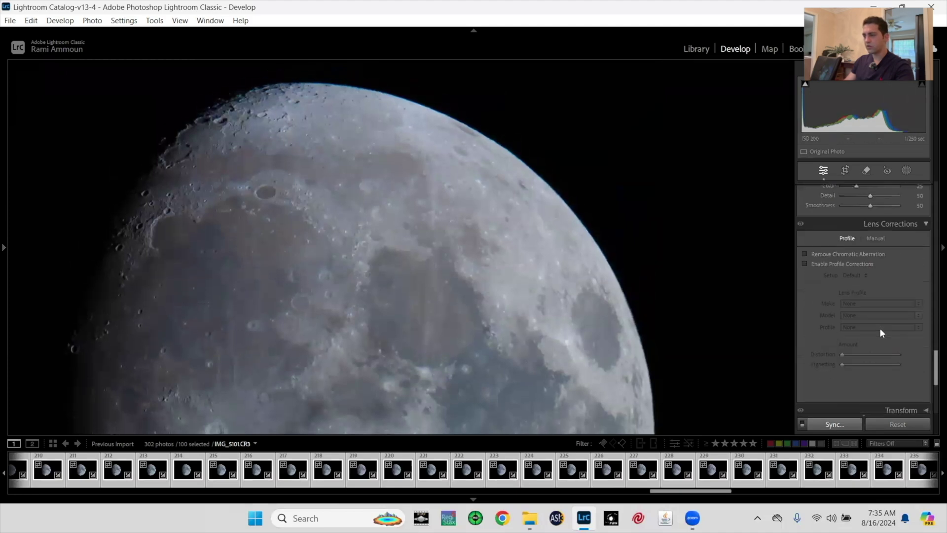
Enable Remove Chromatic Aberration and pan the zoomed view across the moon's lower-right and western limbs
{"action": "left_click", "coordinate": [805, 254]}
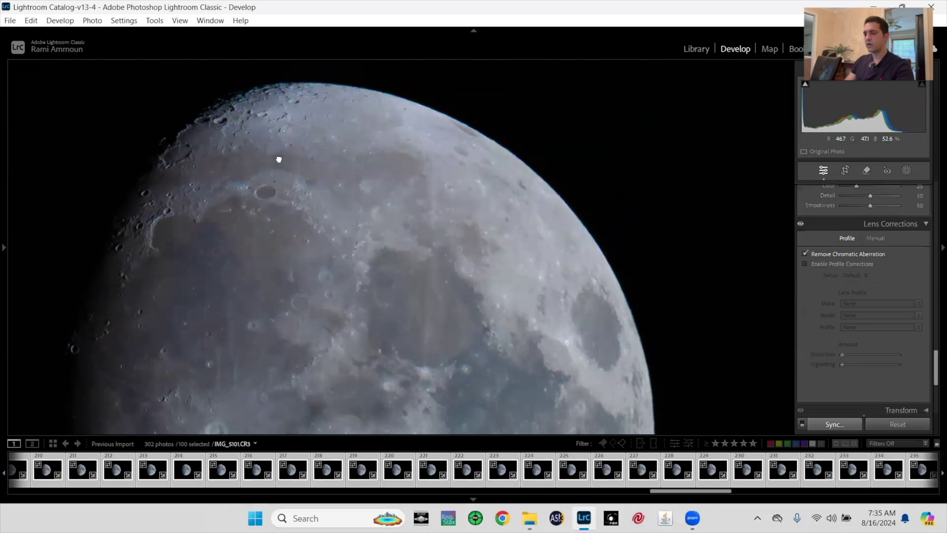
{"action": "left_click_drag", "start_coordinate": [279, 159], "coordinate": [280, 178]}
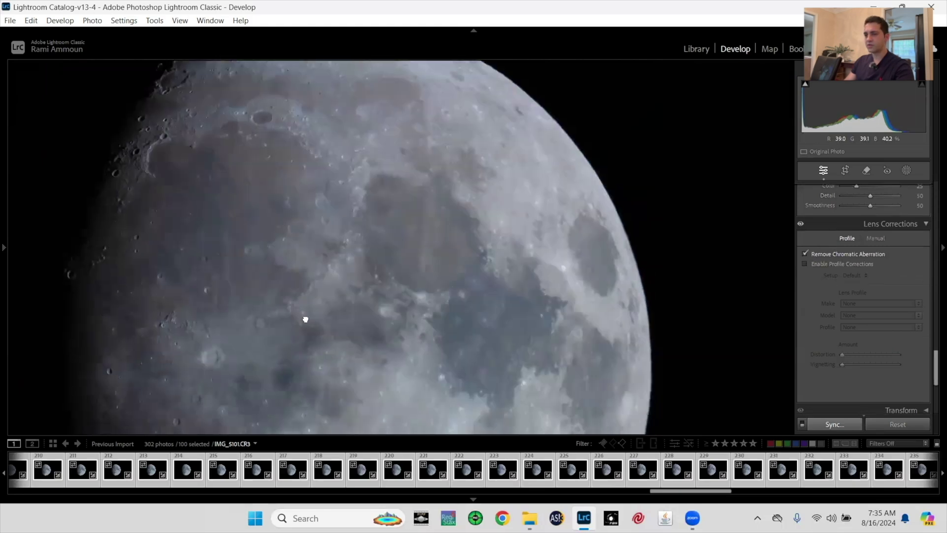
{"action": "left_click_drag", "start_coordinate": [307, 319], "coordinate": [313, 180]}
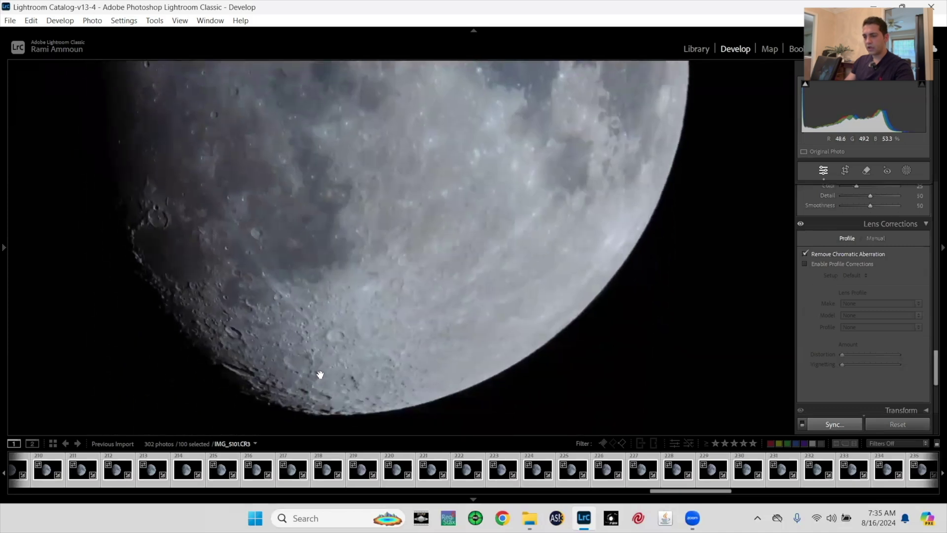
{"action": "scroll", "coordinate": [326, 345], "scroll_direction": "up", "scroll_amount": 10}
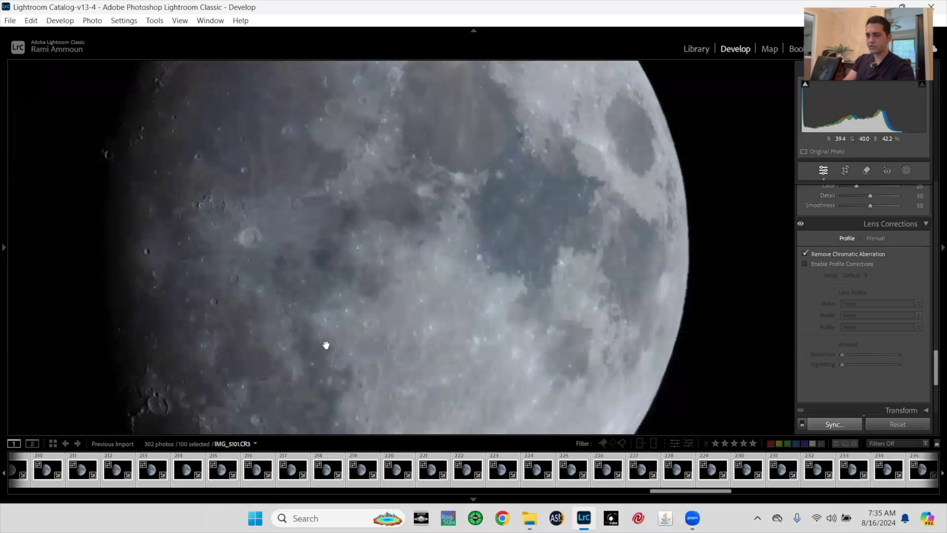
{"action": "left_click_drag", "start_coordinate": [326, 345], "coordinate": [387, 279]}
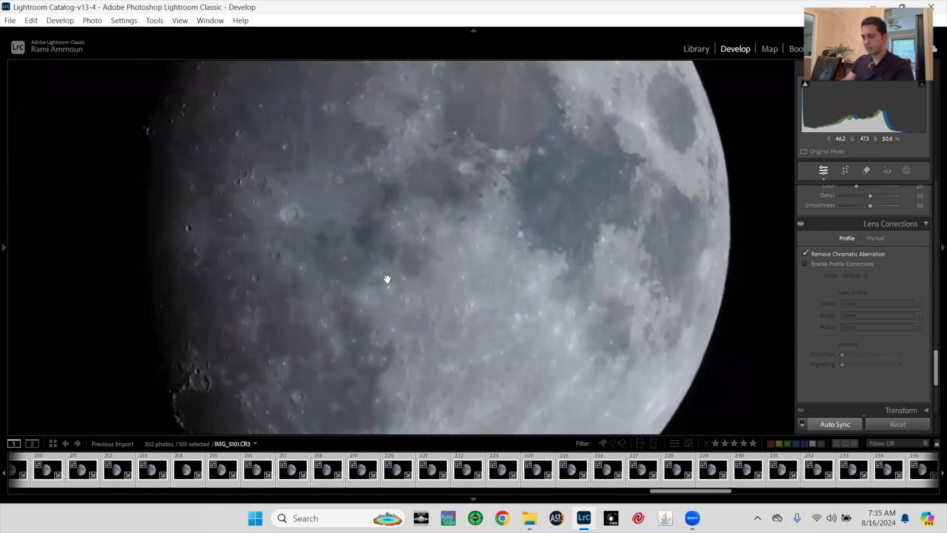
Inspect the lunar surface at several zoom levels, then open Crop & Straighten on the whole moon
{"action": "key", "text": "ctrl+equal"}
{"action": "key", "text": "ctrl+minus"}
{"action": "left_click_drag", "start_coordinate": [288, 296], "coordinate": [273, 356]}
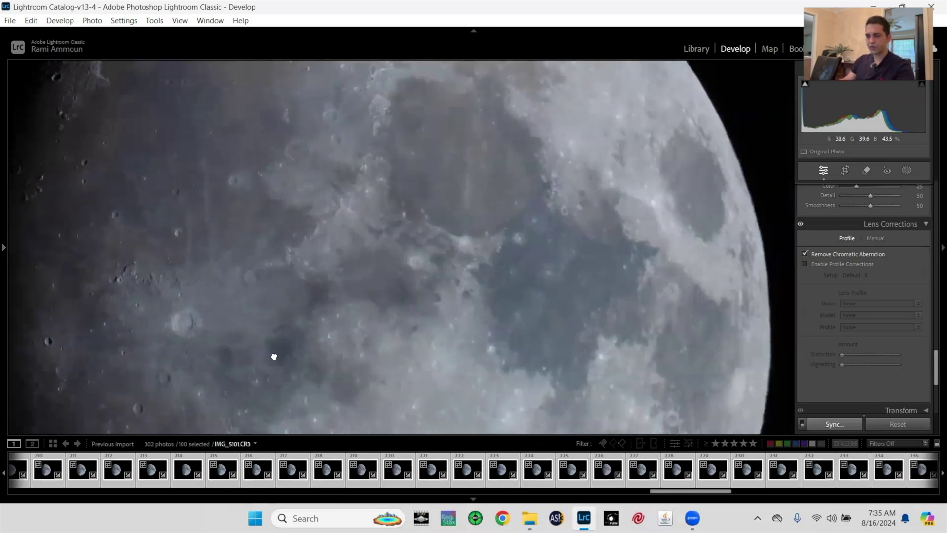
{"action": "key", "text": "ctrl+equal"}
{"action": "key", "text": "ctrl+equal"}
{"action": "key", "text": "ctrl+equal"}
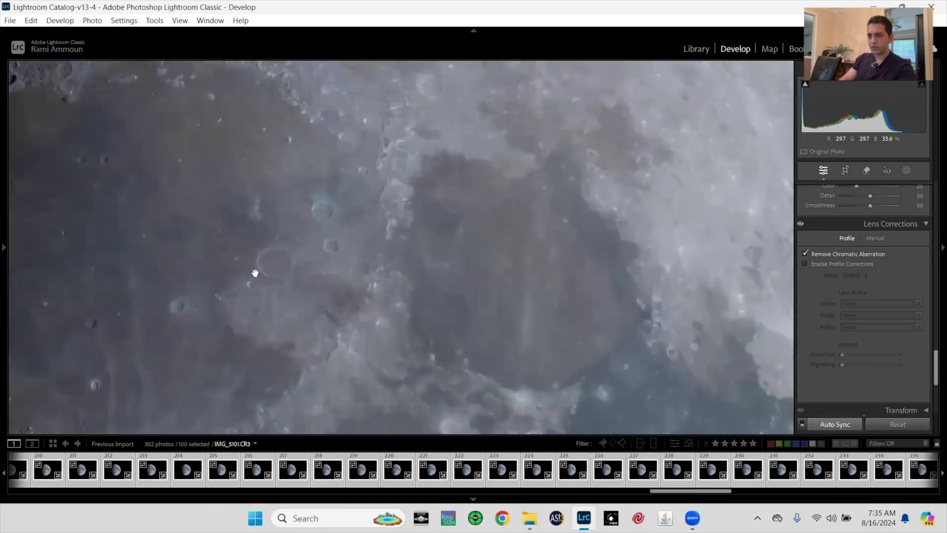
{"action": "key", "text": "ctrl+minus"}
{"action": "key", "text": "ctrl+minus"}
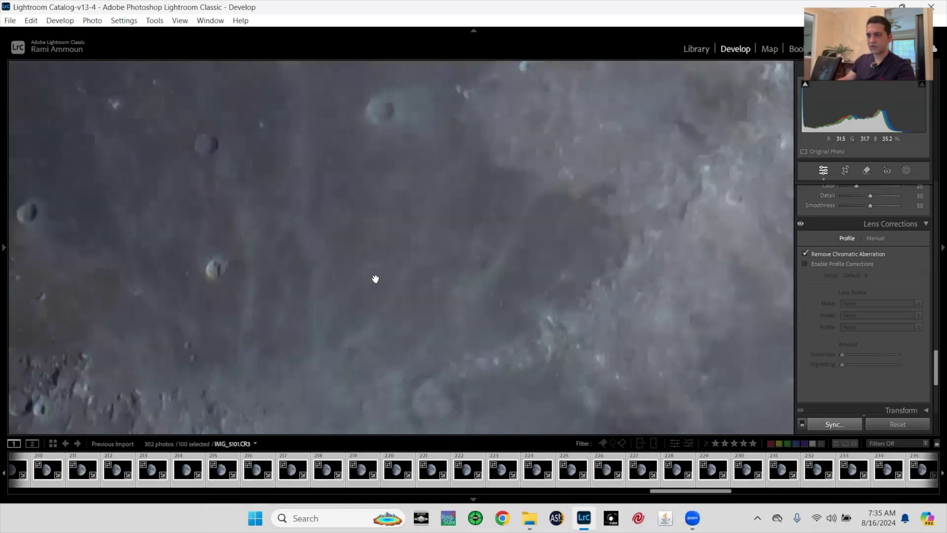
{"action": "key", "text": "ctrl+equal"}
{"action": "left_click_drag", "start_coordinate": [387, 335], "coordinate": [369, 292]}
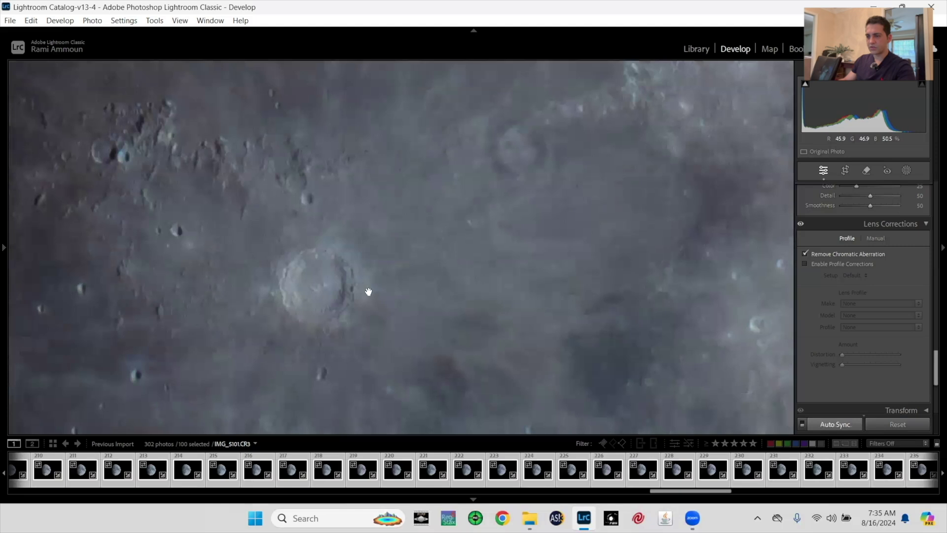
{"action": "double_click", "coordinate": [394, 277]}
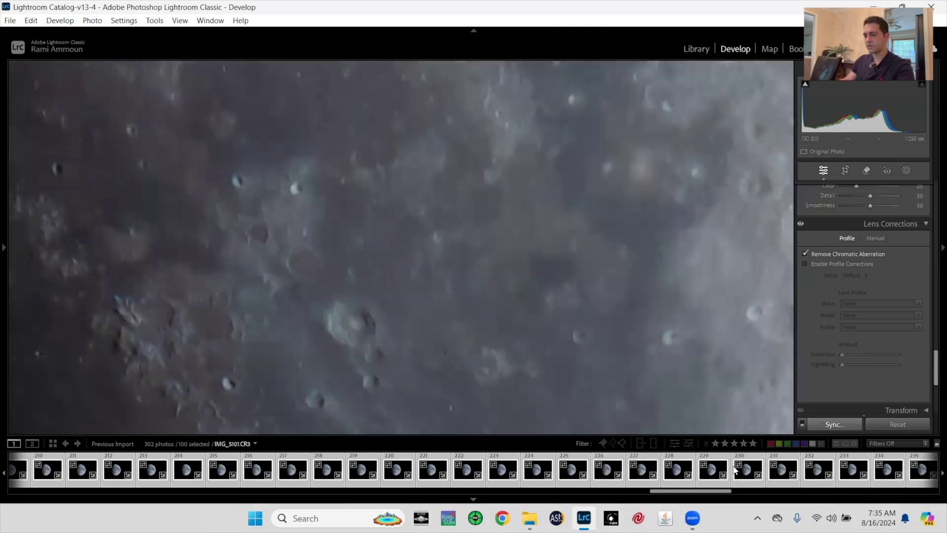
{"action": "key", "text": "g"}
{"action": "key", "text": "r"}
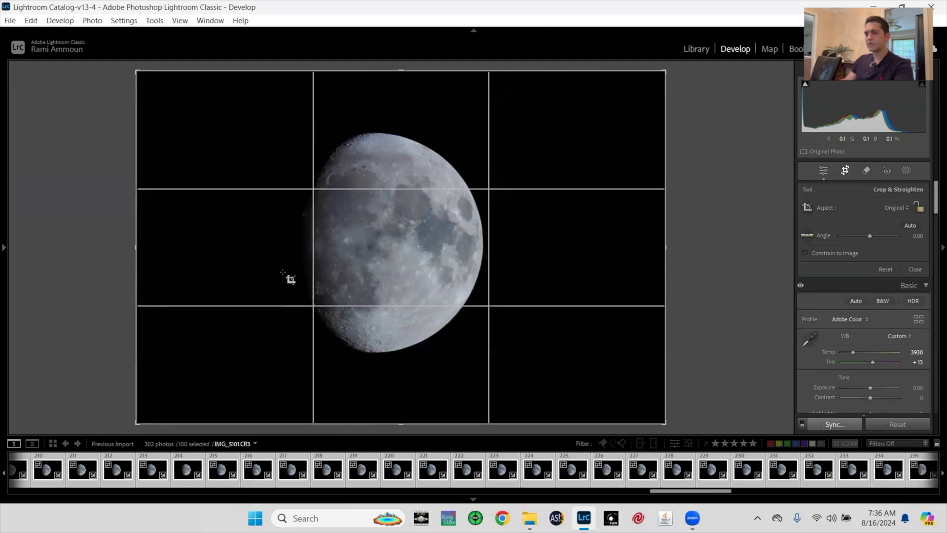
Crop tightly around the moon and synchronize the crop to the 100 selected photos
{"action": "left_click_drag", "start_coordinate": [266, 86], "coordinate": [533, 401]}
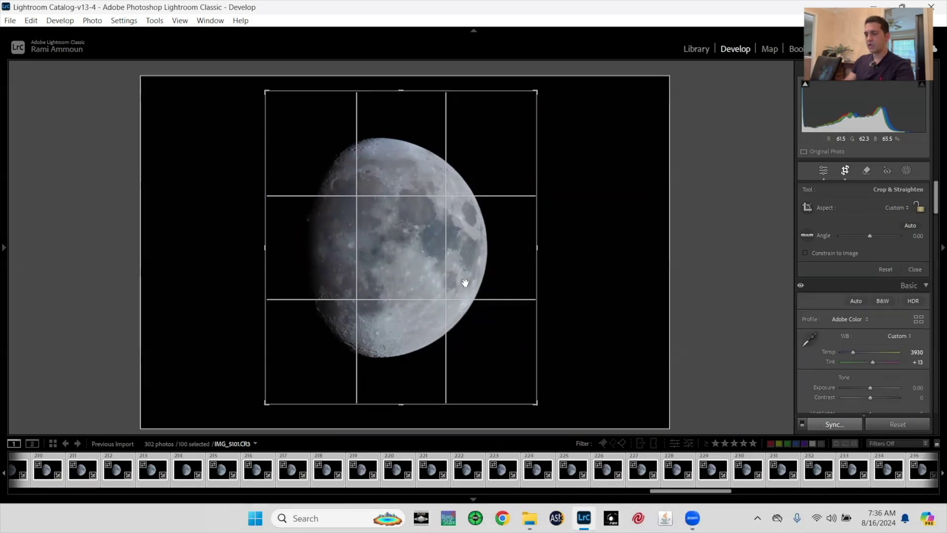
{"action": "key", "text": "Return"}
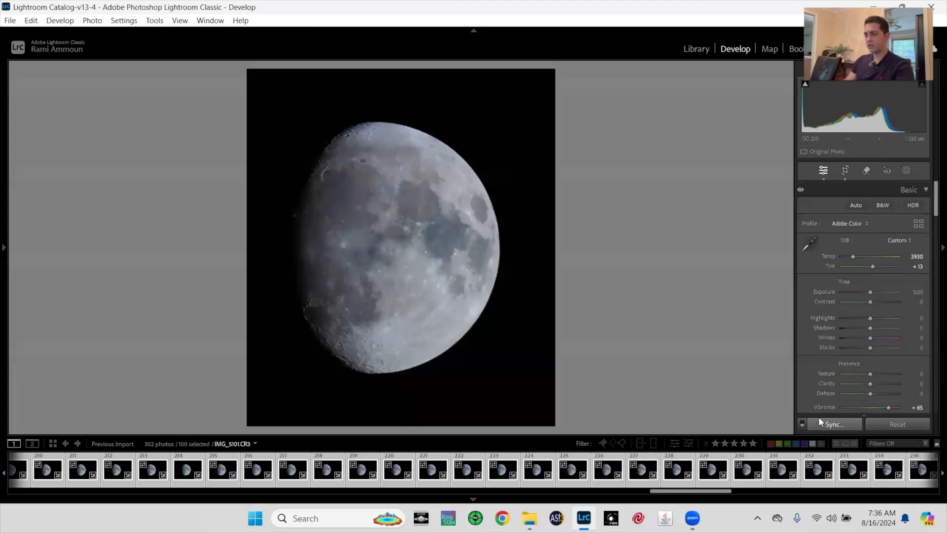
{"action": "left_click", "coordinate": [821, 422]}
{"action": "left_click", "coordinate": [450, 351]}
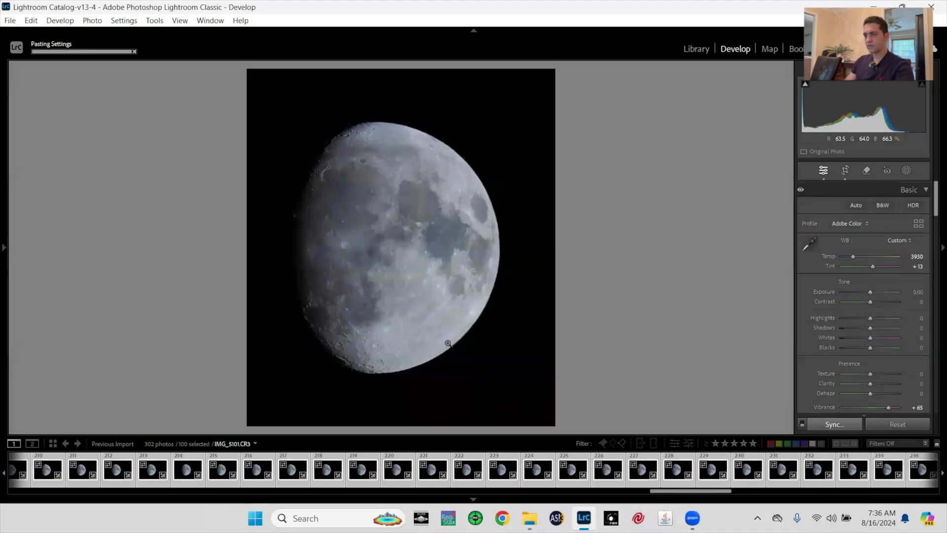
{"action": "scroll", "coordinate": [921, 474], "scroll_direction": "down", "scroll_amount": 10}
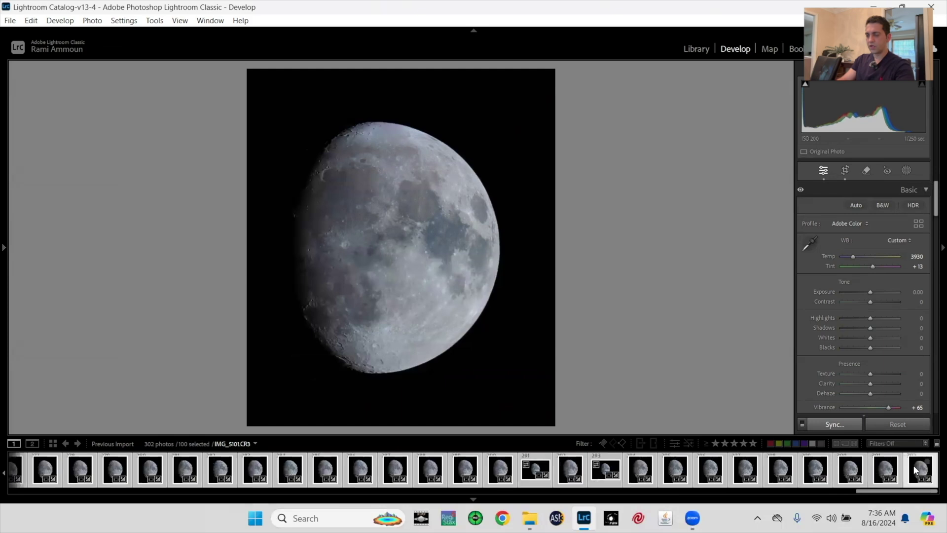
Recheck the moon crop framing and synchronize the settings to all selected photos again
{"action": "key", "text": "r"}
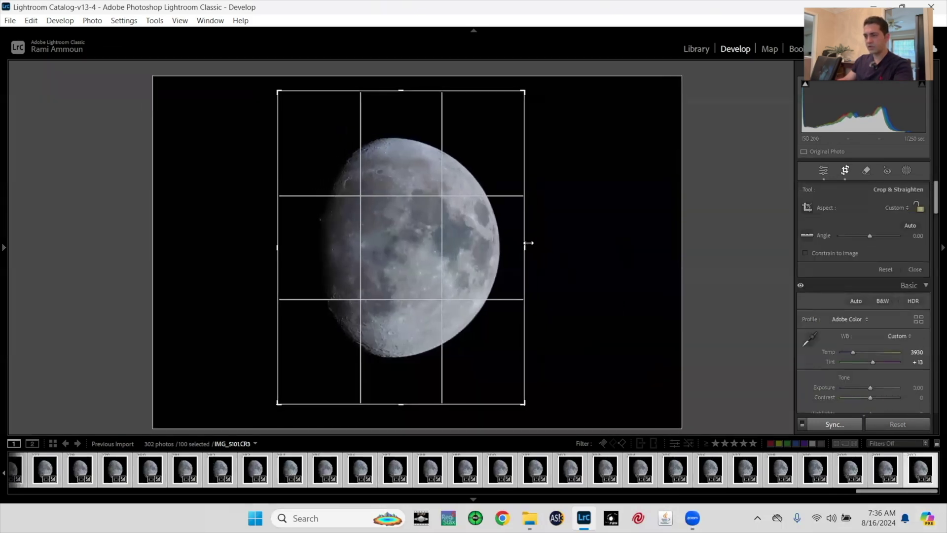
{"action": "key", "text": "r"}
{"action": "left_click", "coordinate": [829, 426]}
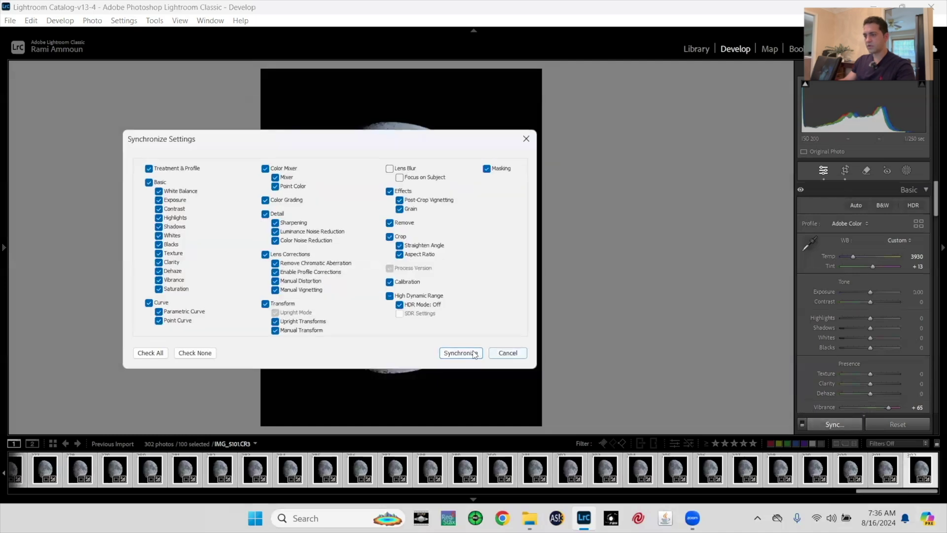
{"action": "left_click", "coordinate": [457, 353]}
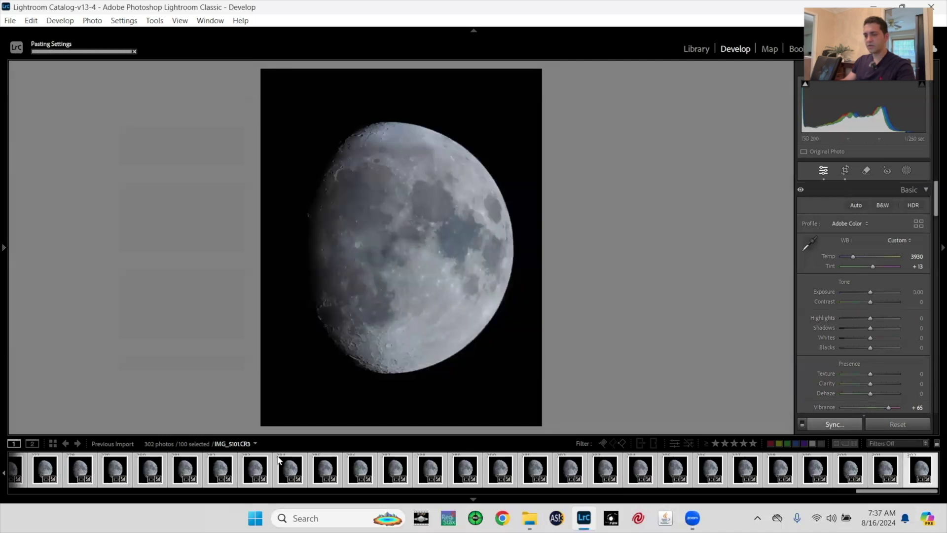
Export the 100 cropped frames as quality-100 JPEGs into a Stack 01 subfolder, numbered from 0001
{"action": "right_click", "coordinate": [220, 470]}
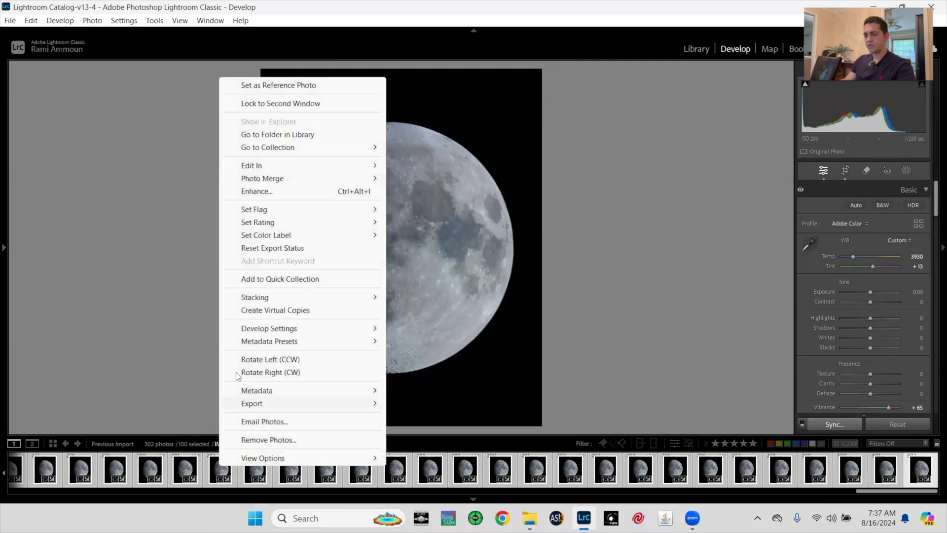
{"action": "mouse_move", "coordinate": [245, 410]}
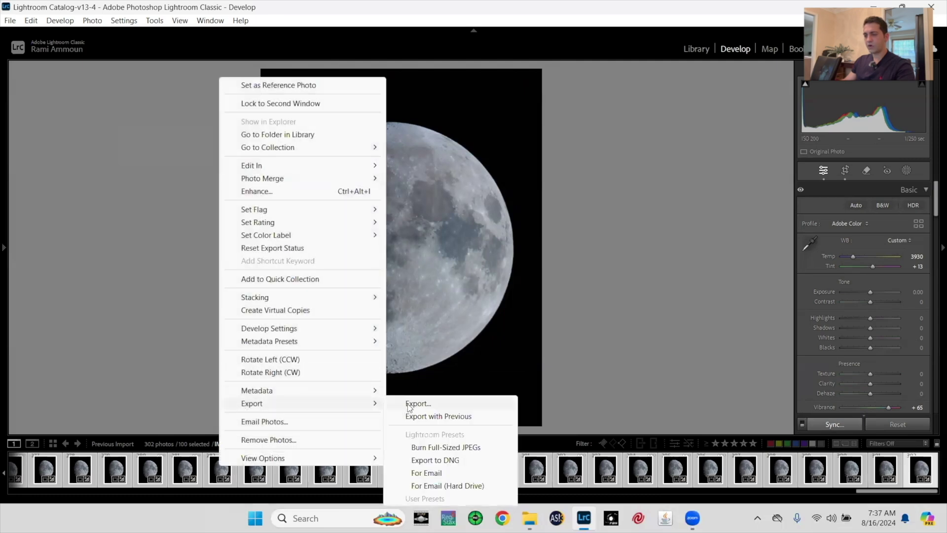
{"action": "left_click", "coordinate": [408, 404]}
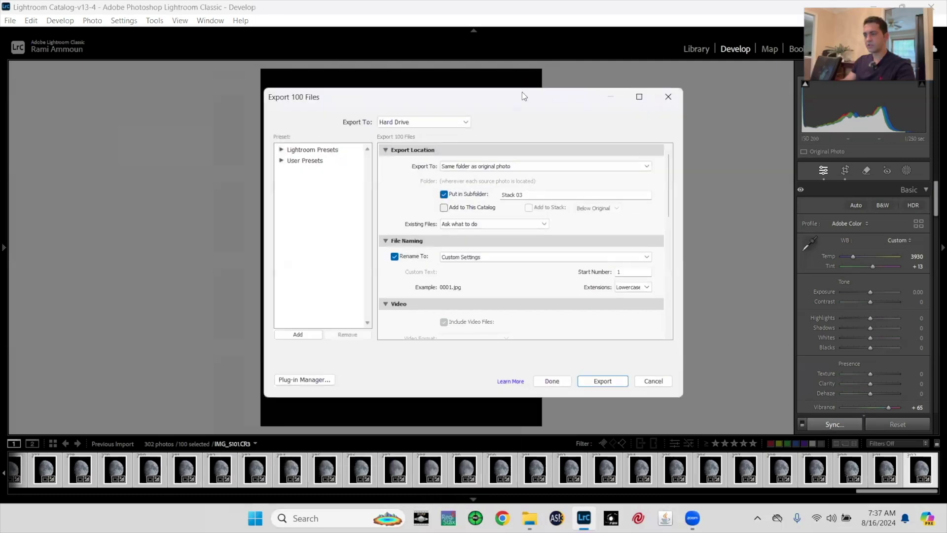
{"action": "left_click_drag", "start_coordinate": [524, 96], "coordinate": [817, 88]}
{"action": "left_click_drag", "start_coordinate": [786, 49], "coordinate": [698, 51]}
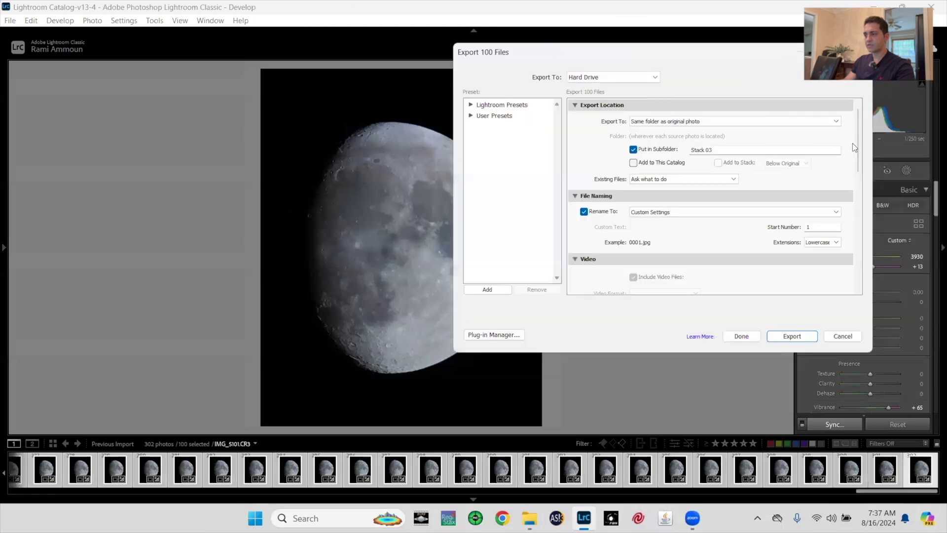
{"action": "scroll", "coordinate": [850, 197], "scroll_direction": "down", "scroll_amount": 4}
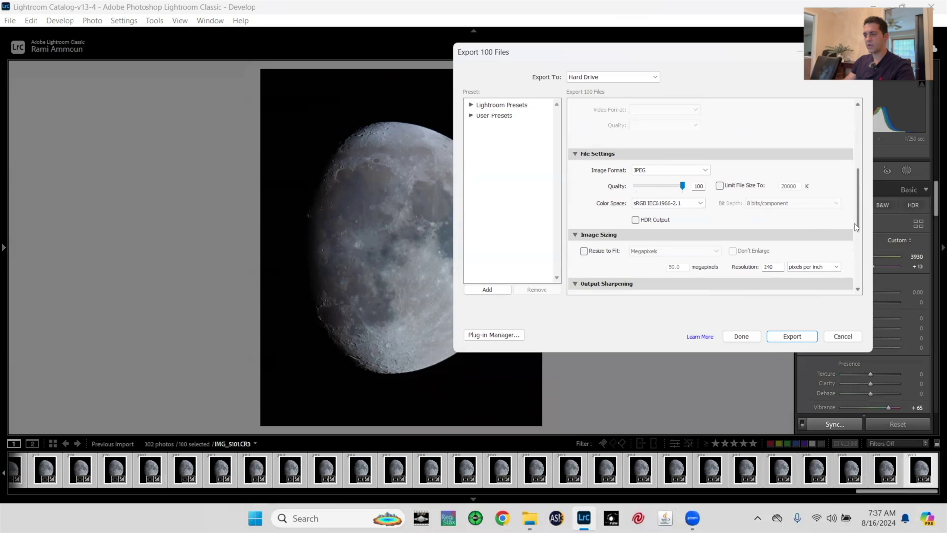
{"action": "scroll", "coordinate": [855, 214], "scroll_direction": "up", "scroll_amount": 4}
{"action": "left_click", "coordinate": [751, 151]}
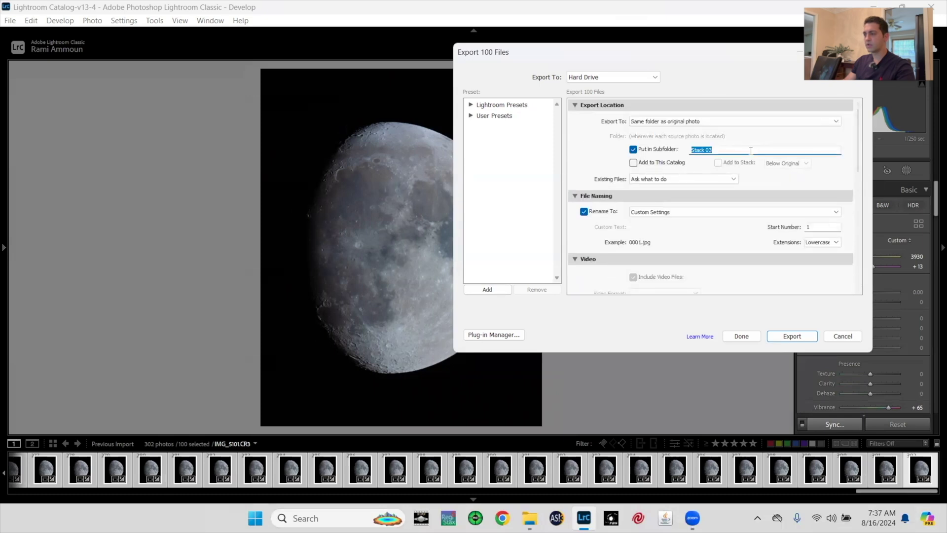
{"action": "key", "text": "Return"}
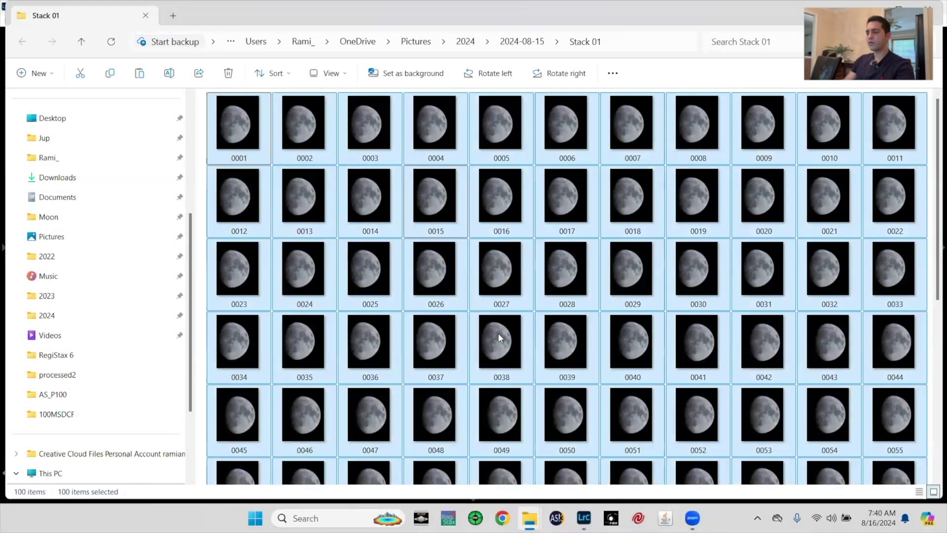
Confirm all 100 Stack 01 JPEGs are selected and drop them into PIPP as source images
{"action": "scroll", "coordinate": [435, 268], "scroll_direction": "down", "scroll_amount": 5}
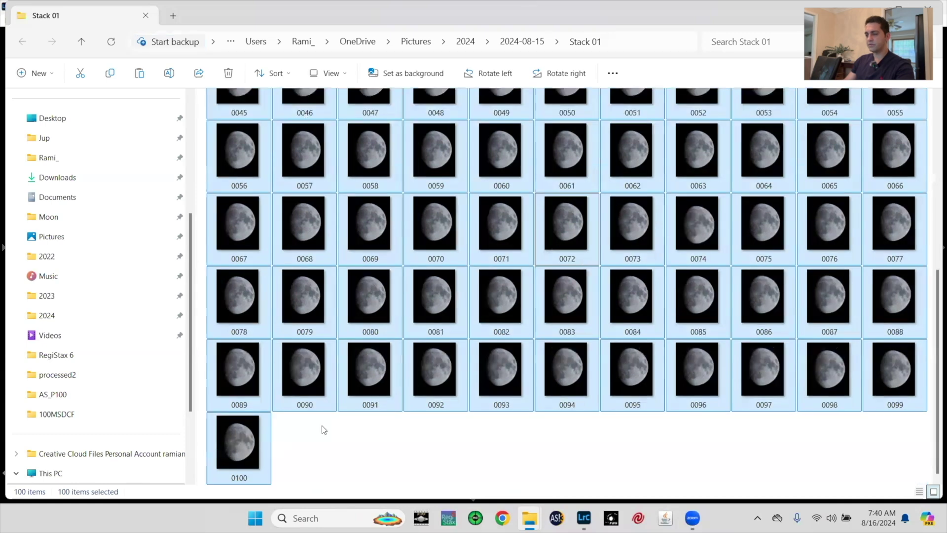
{"action": "scroll", "coordinate": [322, 426], "scroll_direction": "up", "scroll_amount": 5}
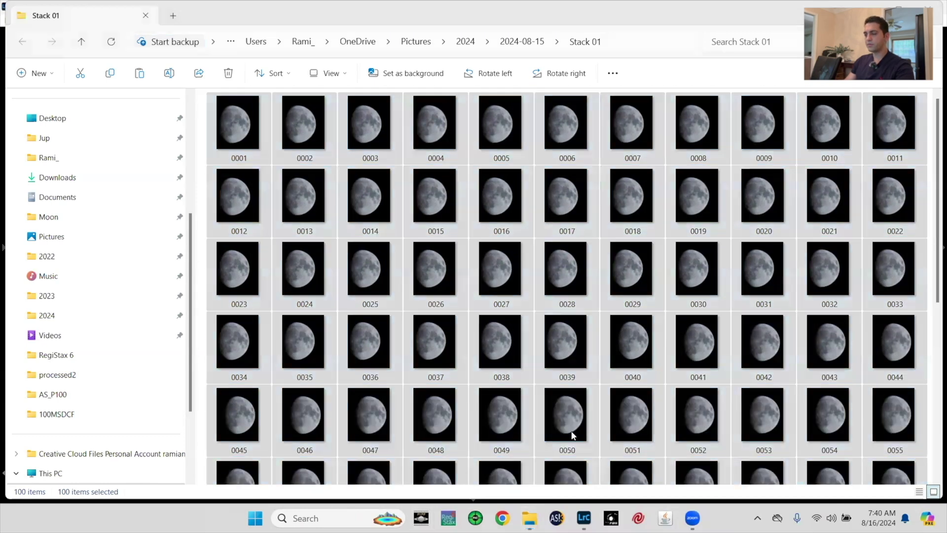
{"action": "left_click_drag", "start_coordinate": [636, 346], "coordinate": [294, 207]}
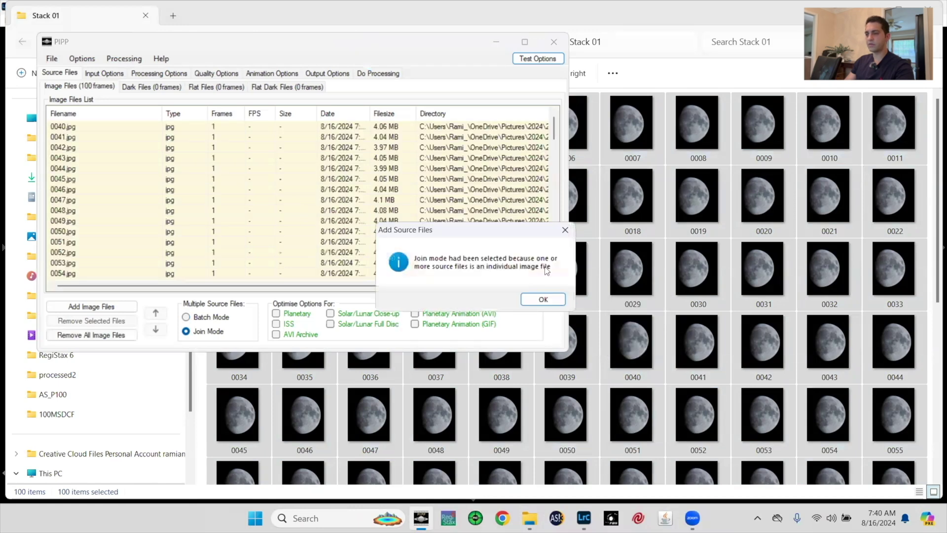
Dismiss the join mode notice, optimise for a full lunar disc, and keep colour instead of monochrome
{"action": "left_click", "coordinate": [542, 299]}
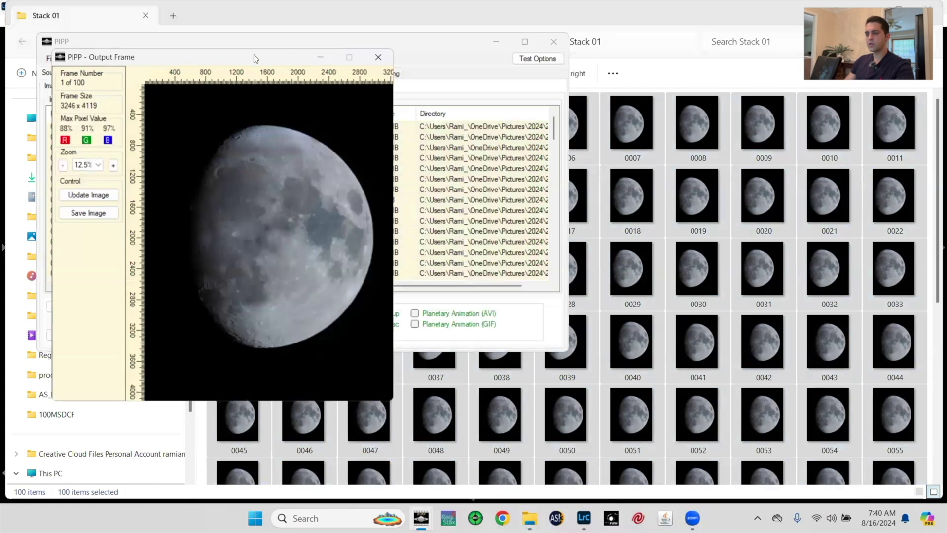
{"action": "left_click_drag", "start_coordinate": [253, 57], "coordinate": [770, 23]}
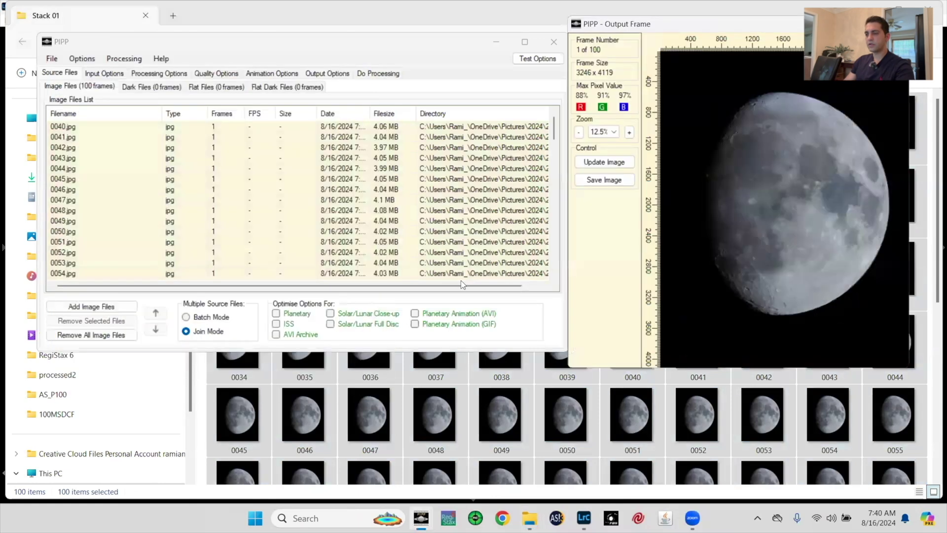
{"action": "left_click", "coordinate": [349, 325]}
{"action": "left_click", "coordinate": [112, 73]}
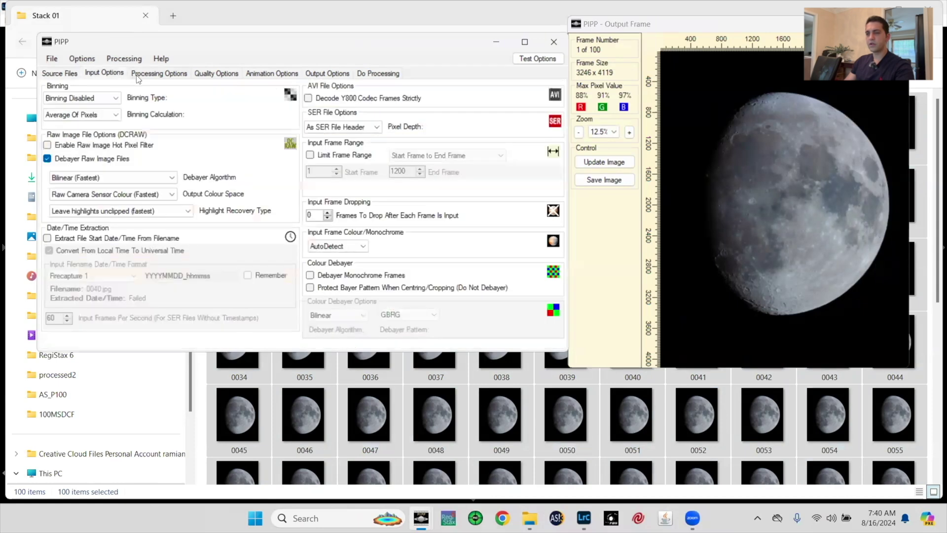
{"action": "left_click", "coordinate": [149, 75]}
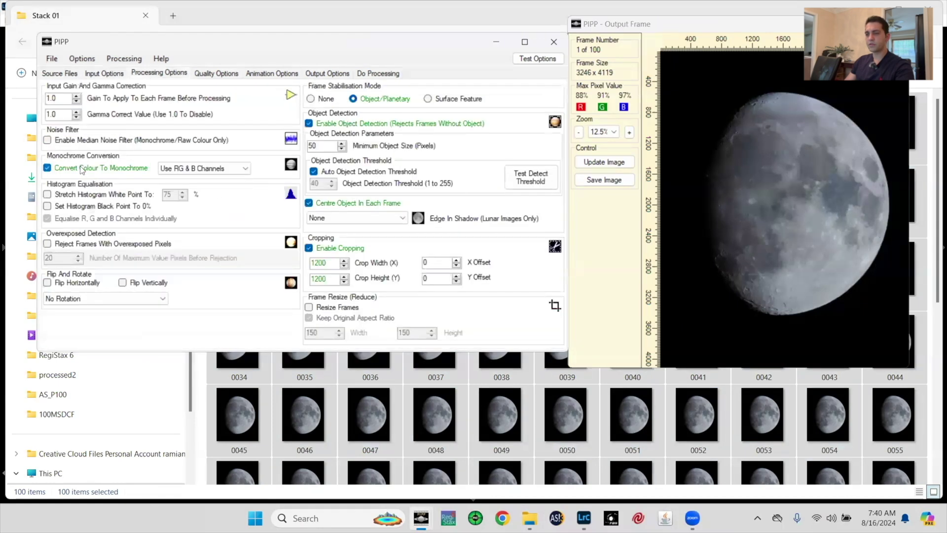
{"action": "left_click", "coordinate": [82, 170]}
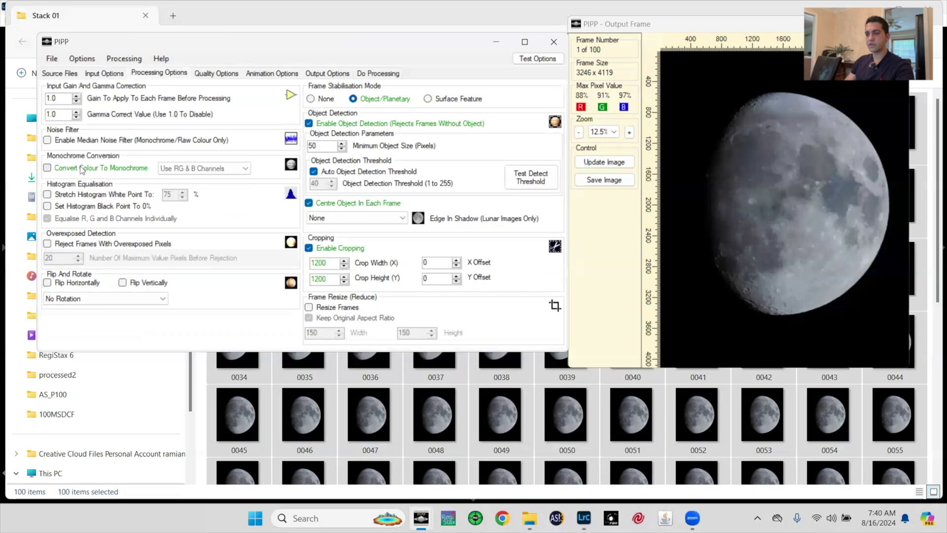
Disable cropping and quality estimation, then review Animation, Output and processing run settings
{"action": "left_click", "coordinate": [309, 249]}
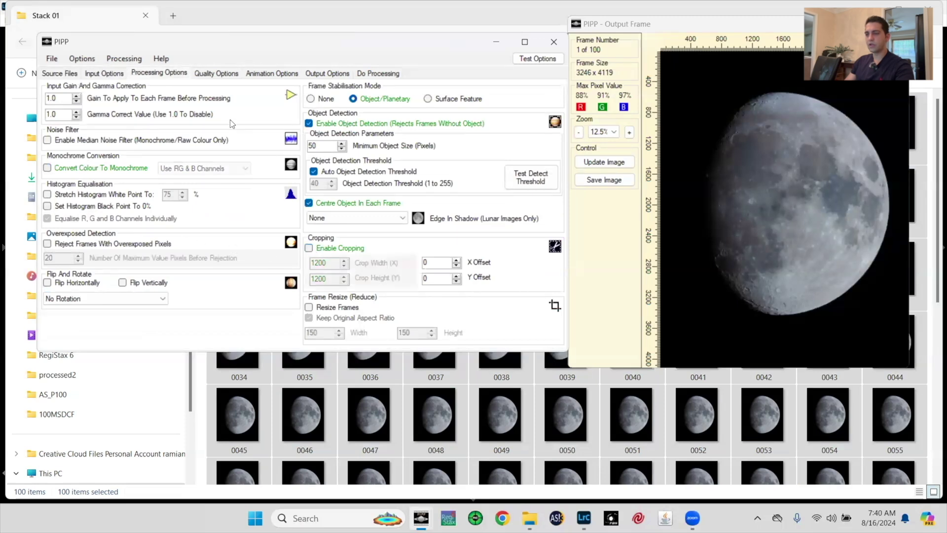
{"action": "left_click", "coordinate": [213, 75]}
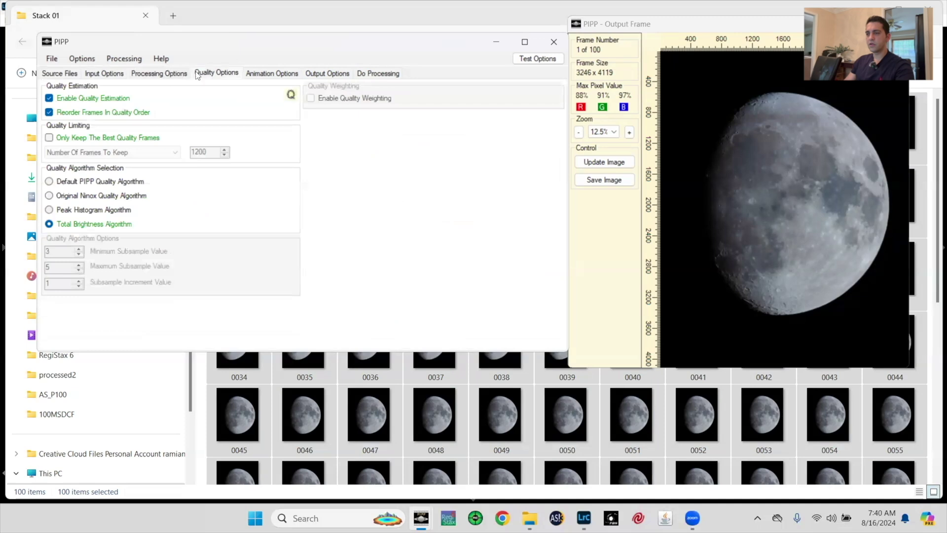
{"action": "left_click", "coordinate": [66, 102]}
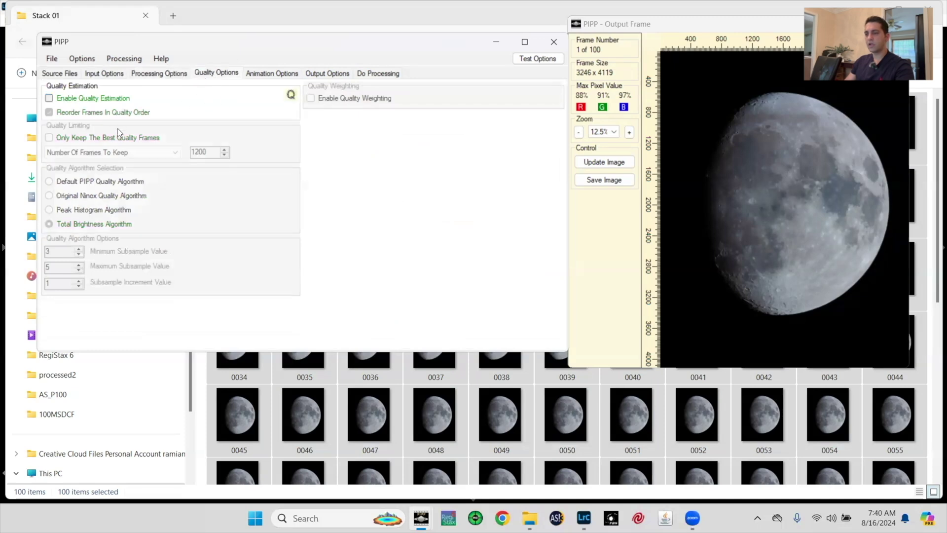
{"action": "left_click", "coordinate": [252, 75]}
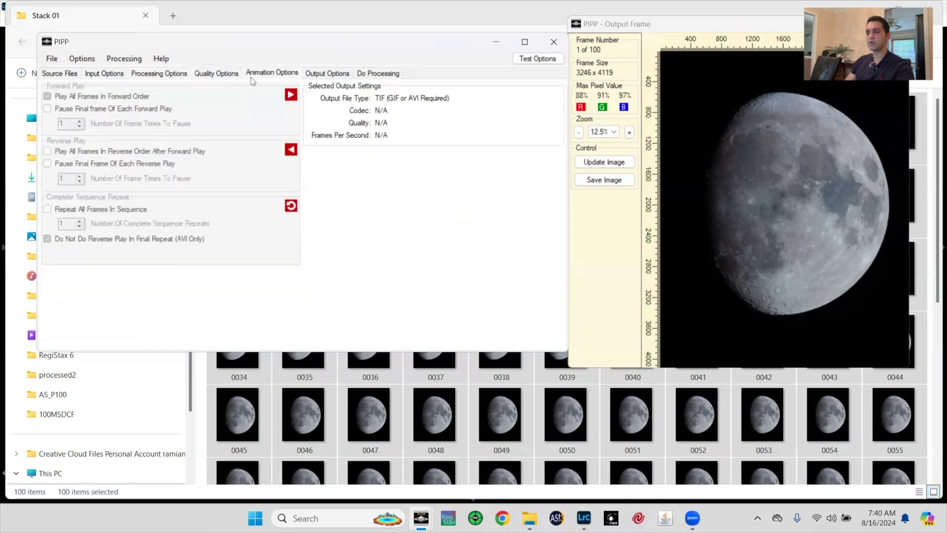
{"action": "left_click", "coordinate": [311, 76]}
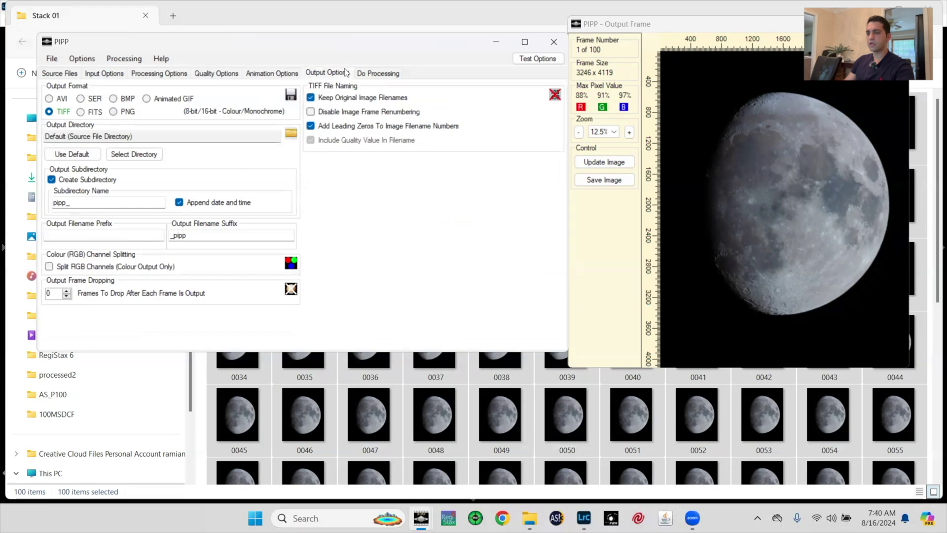
{"action": "left_click", "coordinate": [375, 74]}
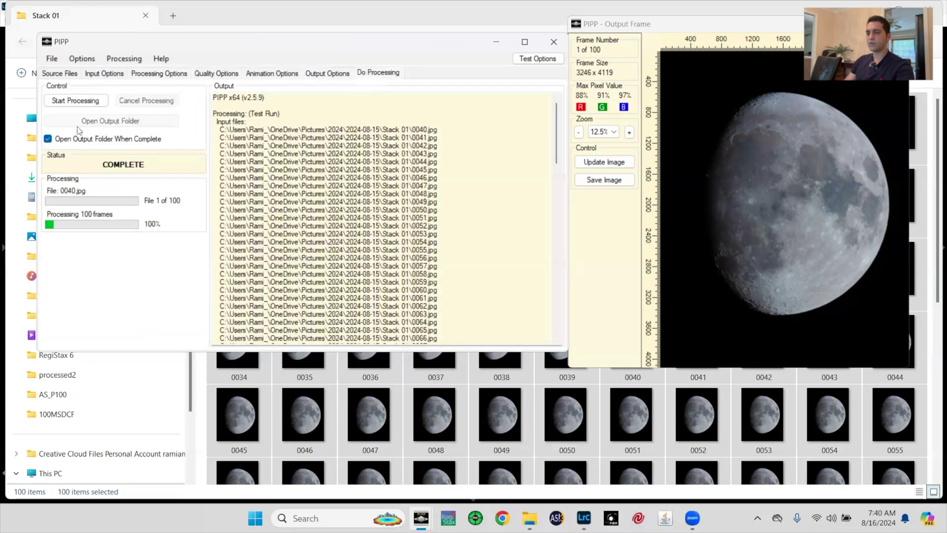
Start PIPP processing of all 100 moon frames into TIFF files
{"action": "left_click", "coordinate": [78, 102]}
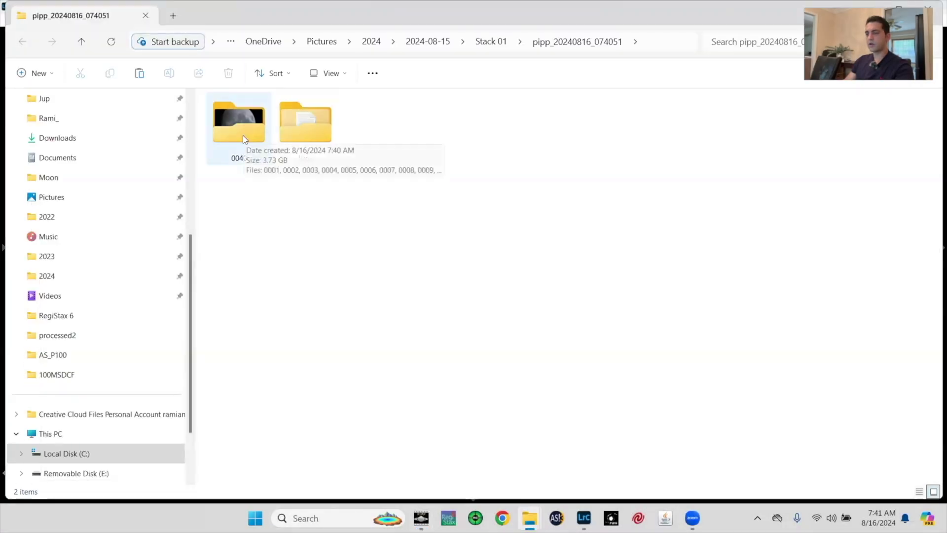
Open the 0040 folder of processed frames in the PIPP output folder
{"action": "double_click", "coordinate": [243, 135]}
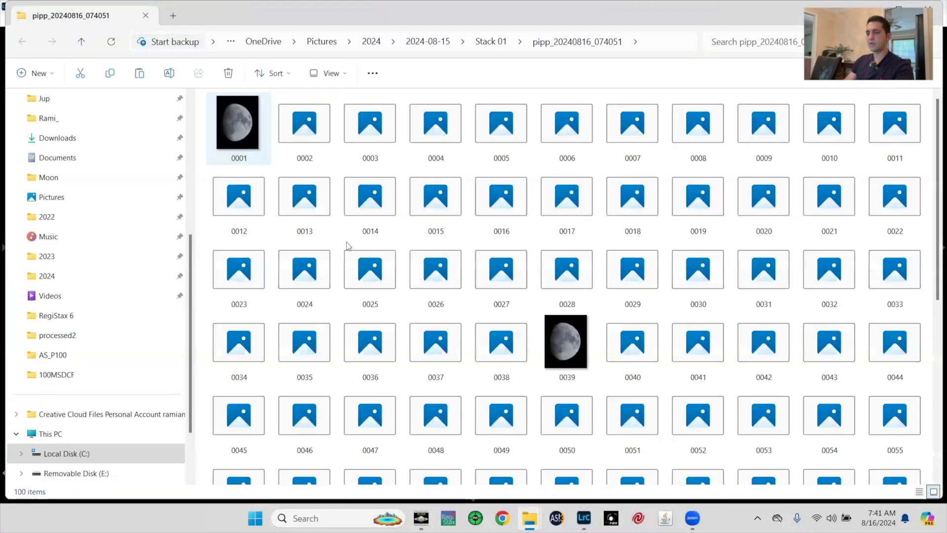
{"action": "scroll", "coordinate": [347, 247], "scroll_direction": "down", "scroll_amount": 5}
{"action": "scroll", "coordinate": [373, 270], "scroll_direction": "up", "scroll_amount": 3}
{"action": "scroll", "coordinate": [373, 270], "scroll_direction": "down", "scroll_amount": 3}
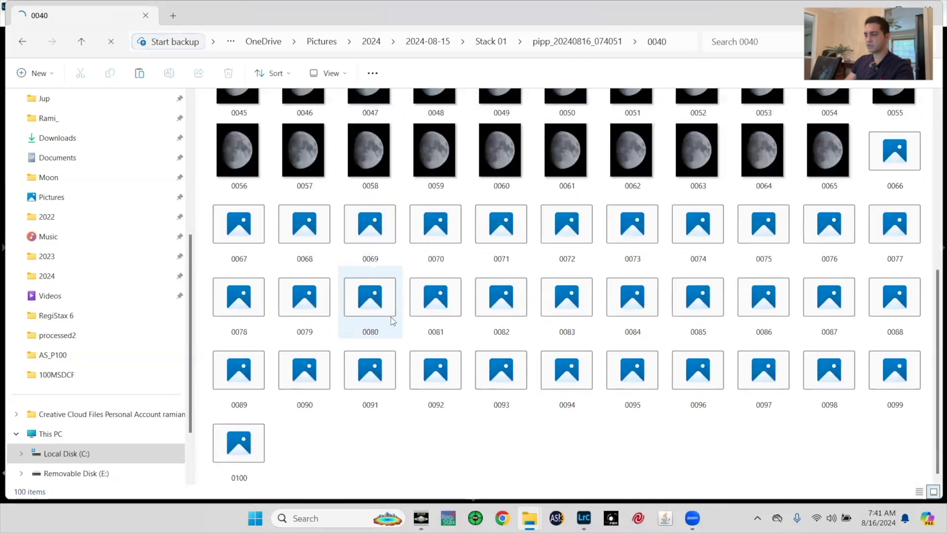
{"action": "scroll", "coordinate": [385, 239], "scroll_direction": "up", "scroll_amount": 5}
{"action": "scroll", "coordinate": [375, 198], "scroll_direction": "down", "scroll_amount": 2}
{"action": "scroll", "coordinate": [403, 283], "scroll_direction": "down", "scroll_amount": 3}
{"action": "scroll", "coordinate": [403, 272], "scroll_direction": "up", "scroll_amount": 5}
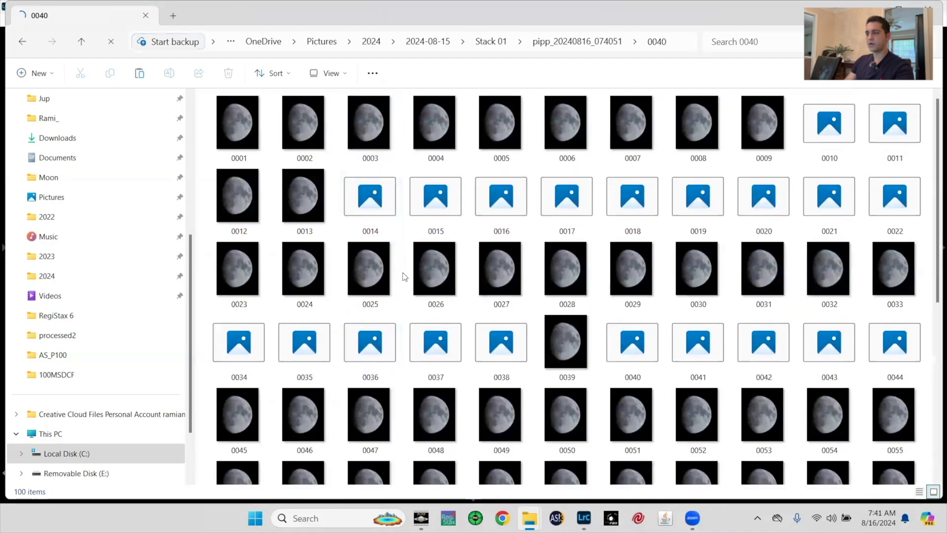
Select all 100 processed frames and launch AutoStakkert!3
{"action": "key", "text": "ctrl+a"}
{"action": "scroll", "coordinate": [403, 200], "scroll_direction": "down", "scroll_amount": 4}
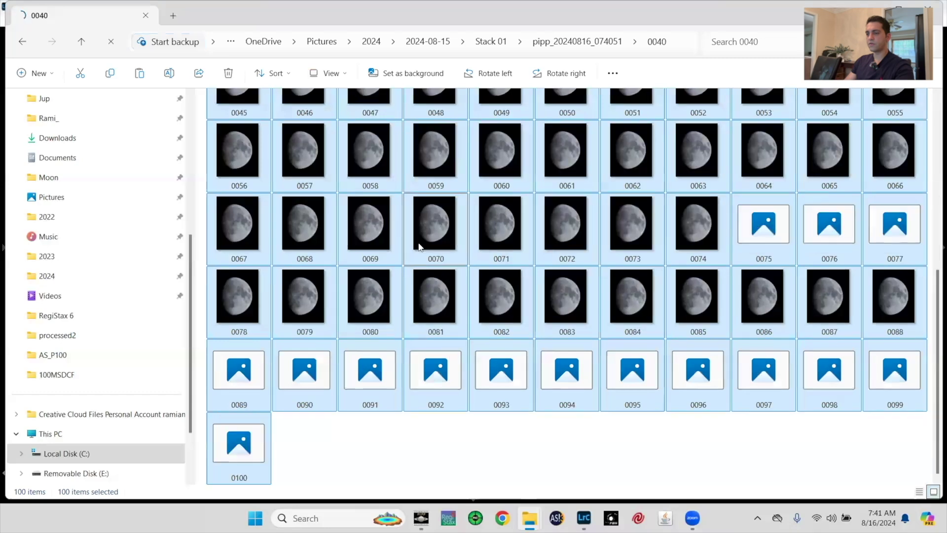
{"action": "scroll", "coordinate": [543, 494], "scroll_direction": "up", "scroll_amount": 5}
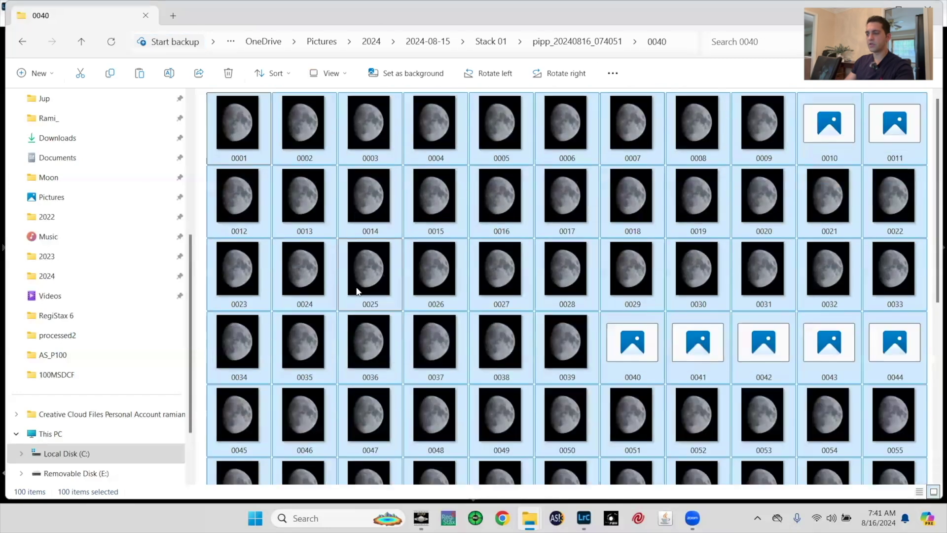
{"action": "left_click", "coordinate": [557, 518]}
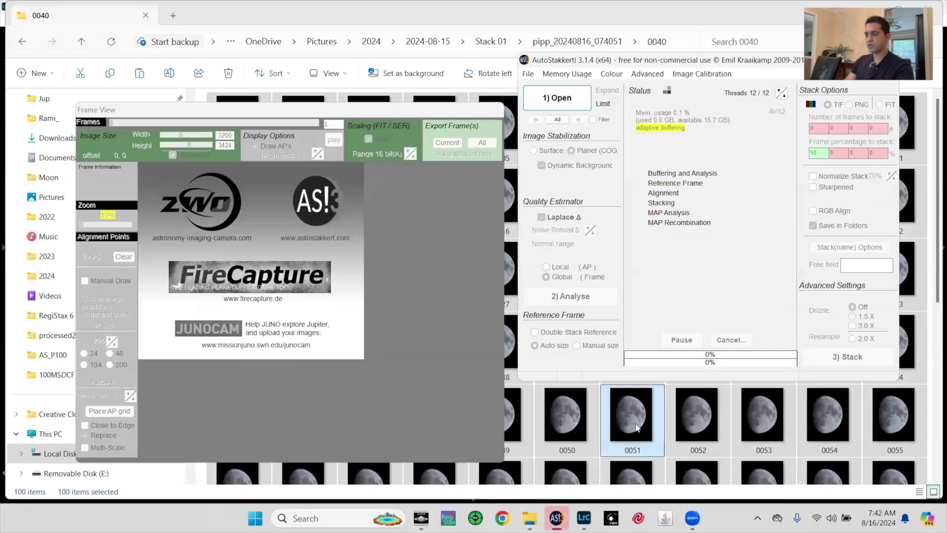
Drag the 100 selected frames into AutoStakkert!3 and move the frame preview window higher
{"action": "left_click_drag", "start_coordinate": [632, 422], "coordinate": [397, 336]}
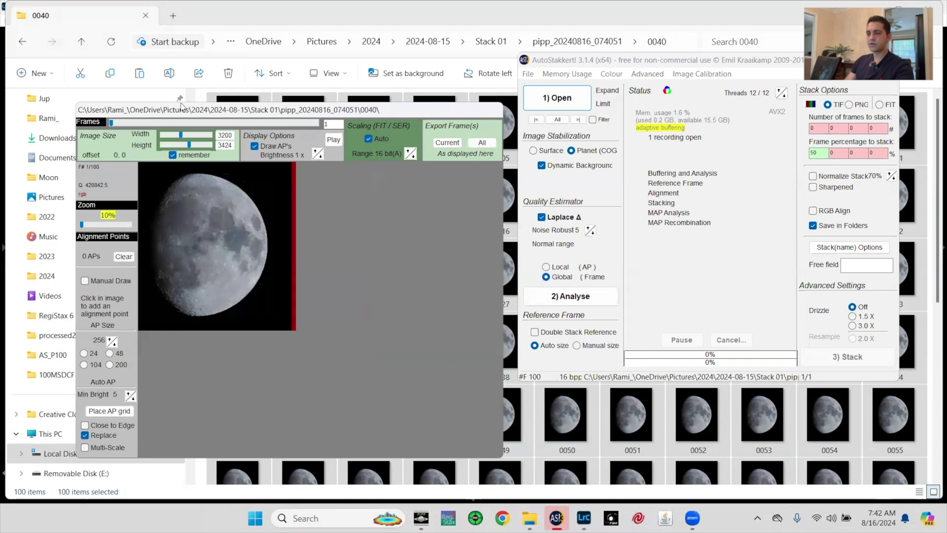
{"action": "left_click_drag", "start_coordinate": [181, 105], "coordinate": [189, 52]}
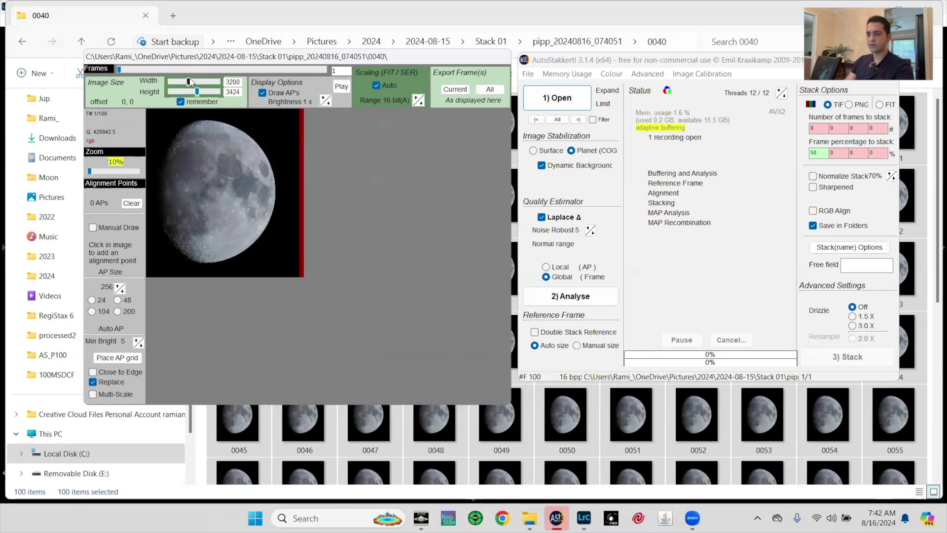
Set image width to 3264 and place a 277-point alignment grid with AP size 272
{"action": "left_click_drag", "start_coordinate": [192, 79], "coordinate": [188, 84]}
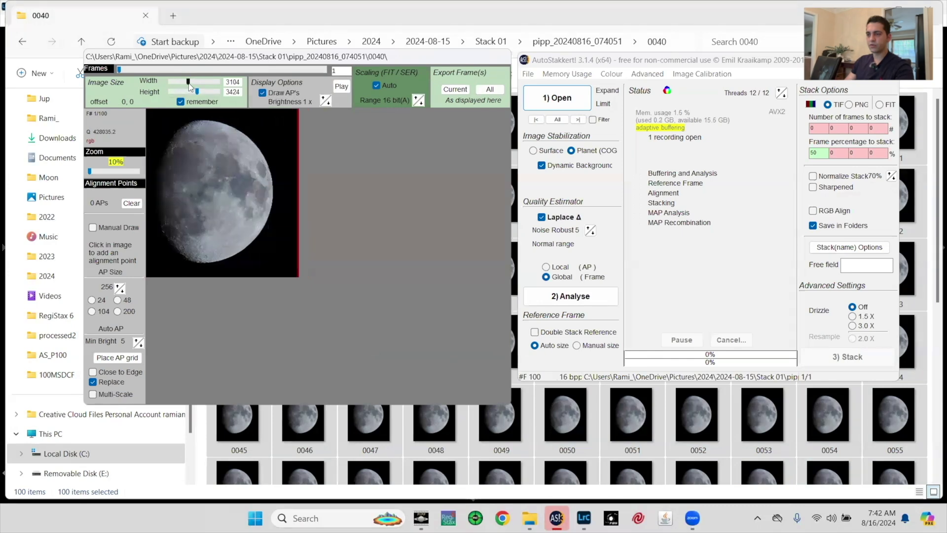
{"action": "left_click_drag", "start_coordinate": [189, 84], "coordinate": [189, 83]}
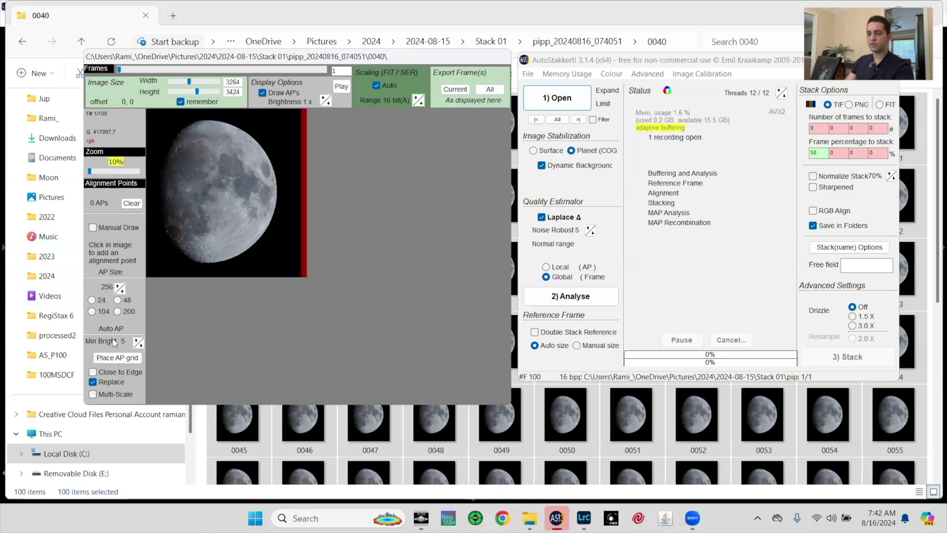
{"action": "left_click", "coordinate": [117, 359]}
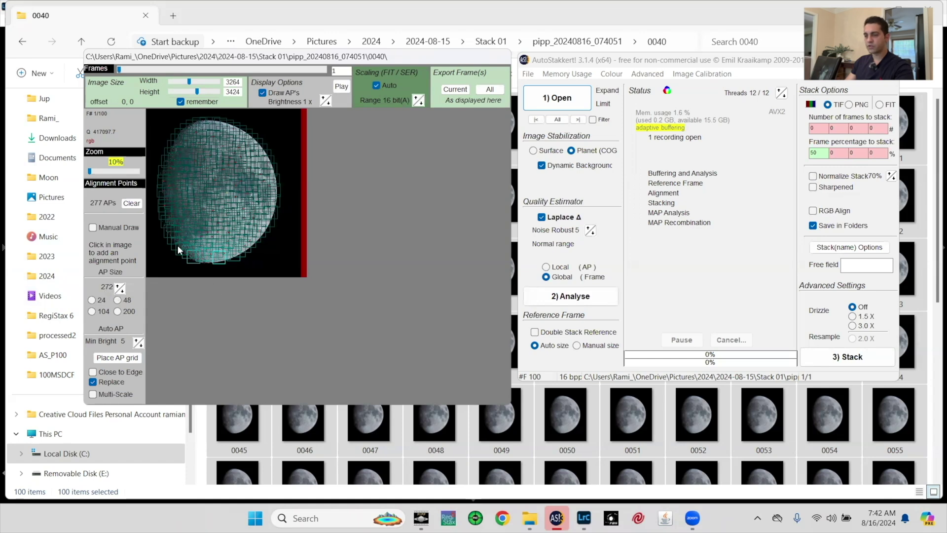
{"action": "left_click", "coordinate": [114, 288]}
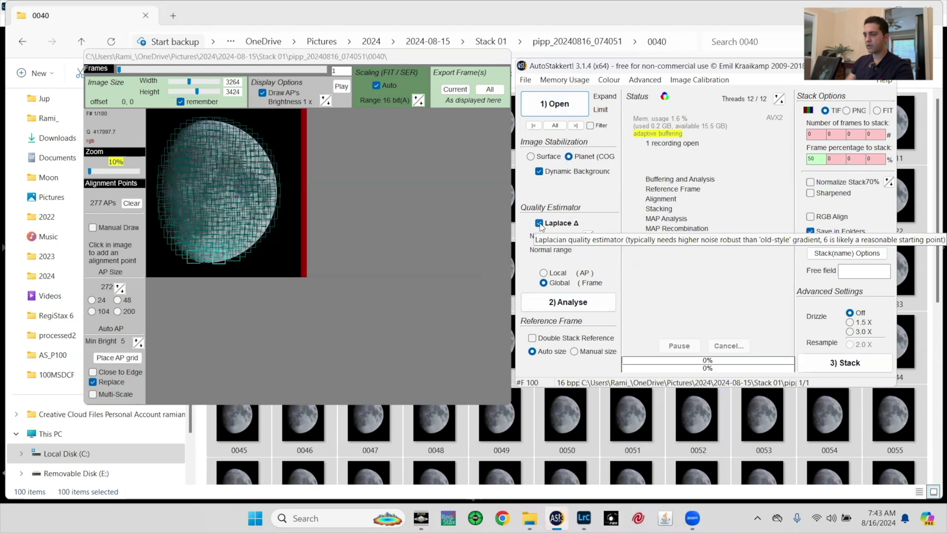
Analyse frame quality, confirm 50% frames to stack, and start stacking
{"action": "left_click", "coordinate": [565, 306]}
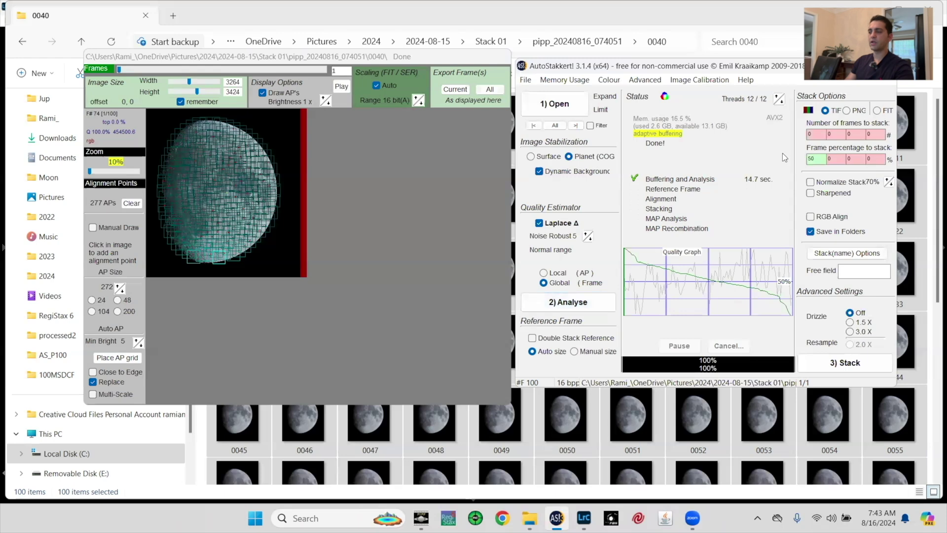
{"action": "double_click", "coordinate": [814, 159]}
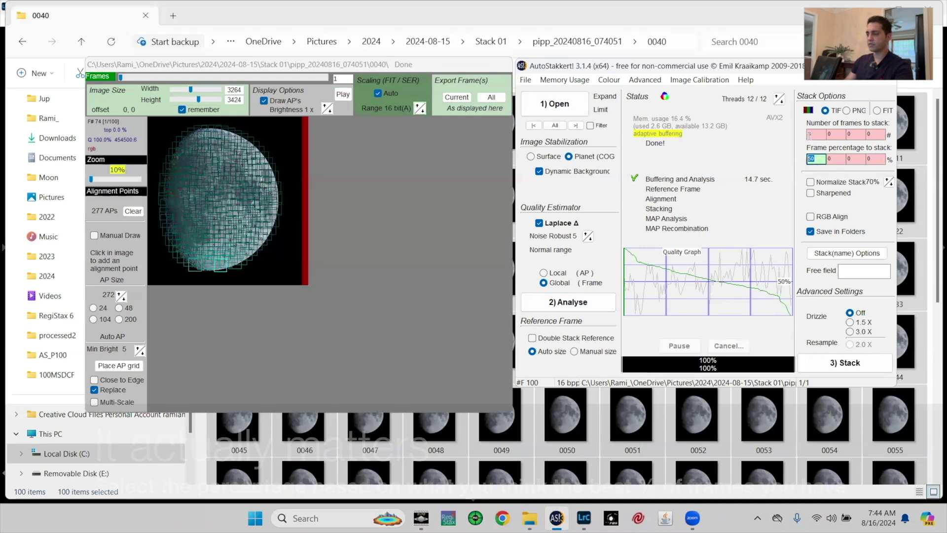
{"action": "left_click", "coordinate": [847, 361]}
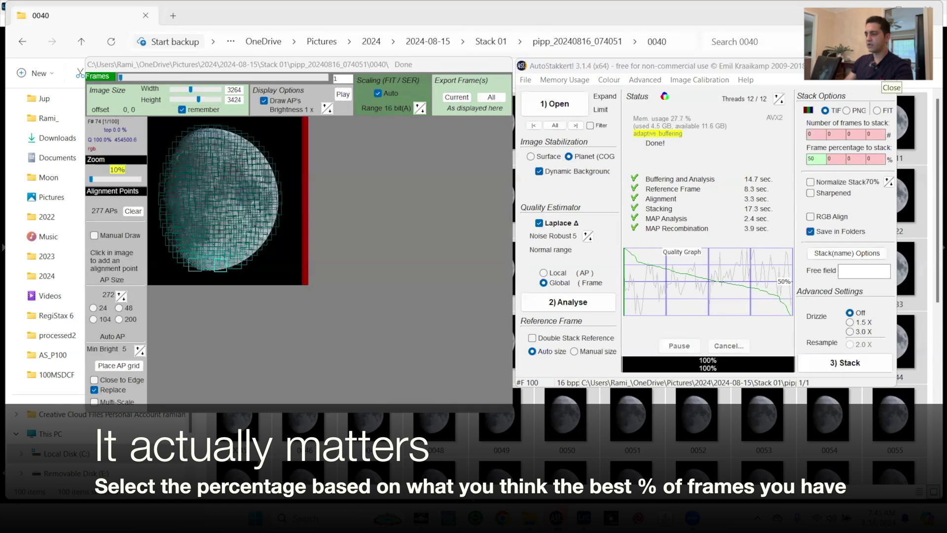
Go to Stack 01 > pipp_20240816_074051 > AS_P50 and open 0040_lapl5_ap277
{"action": "left_click", "coordinate": [886, 65]}
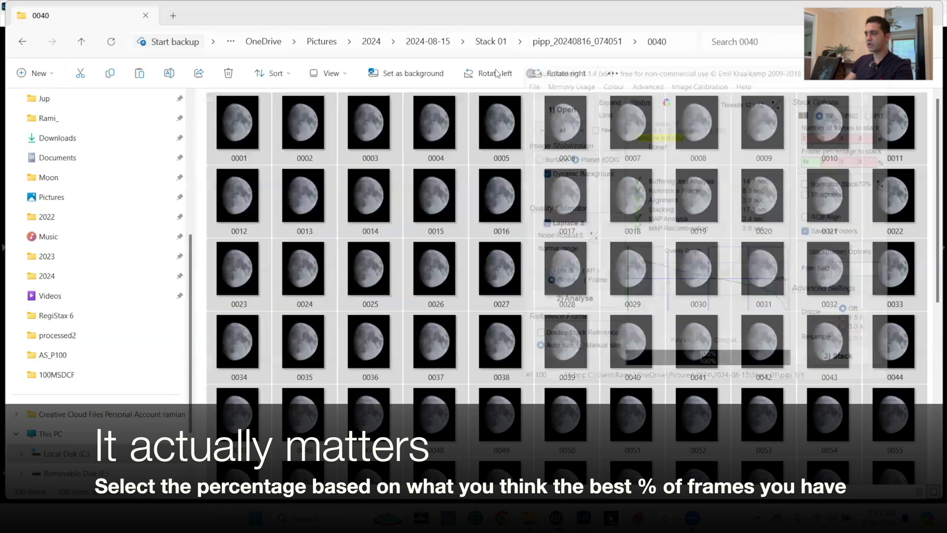
{"action": "left_click", "coordinate": [484, 43]}
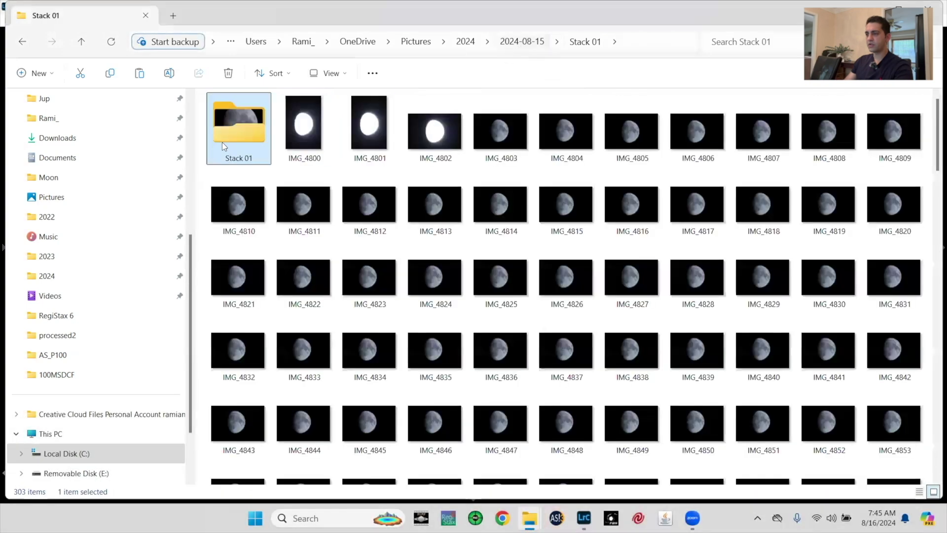
{"action": "double_click", "coordinate": [235, 137]}
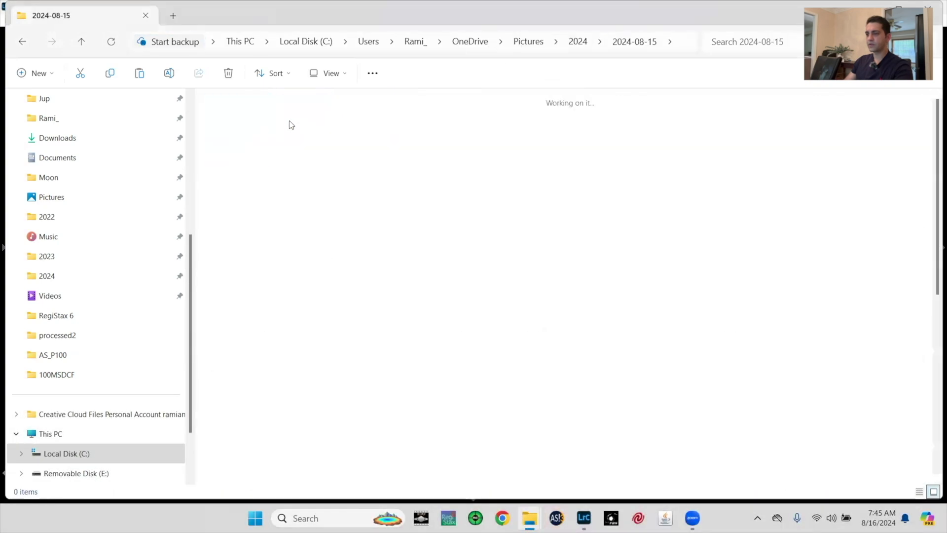
{"action": "double_click", "coordinate": [241, 137]}
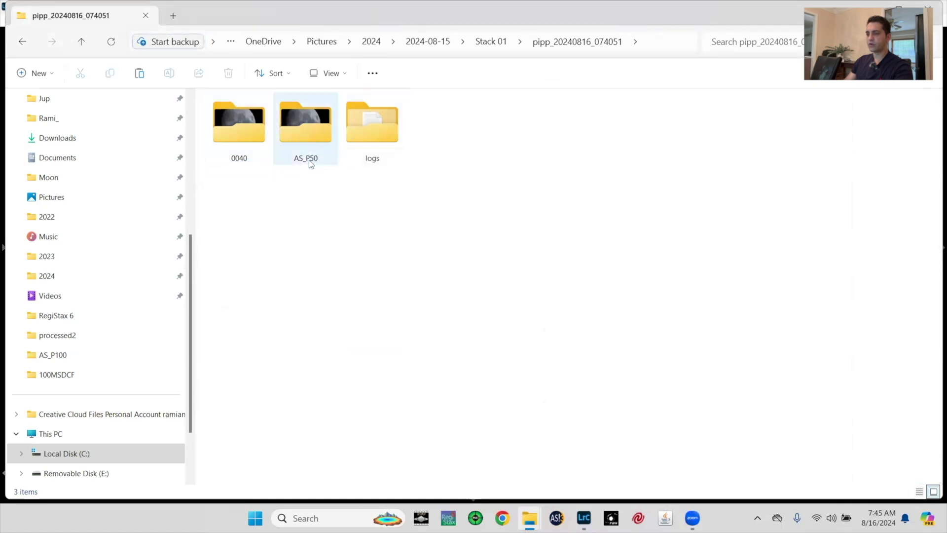
{"action": "double_click", "coordinate": [305, 123]}
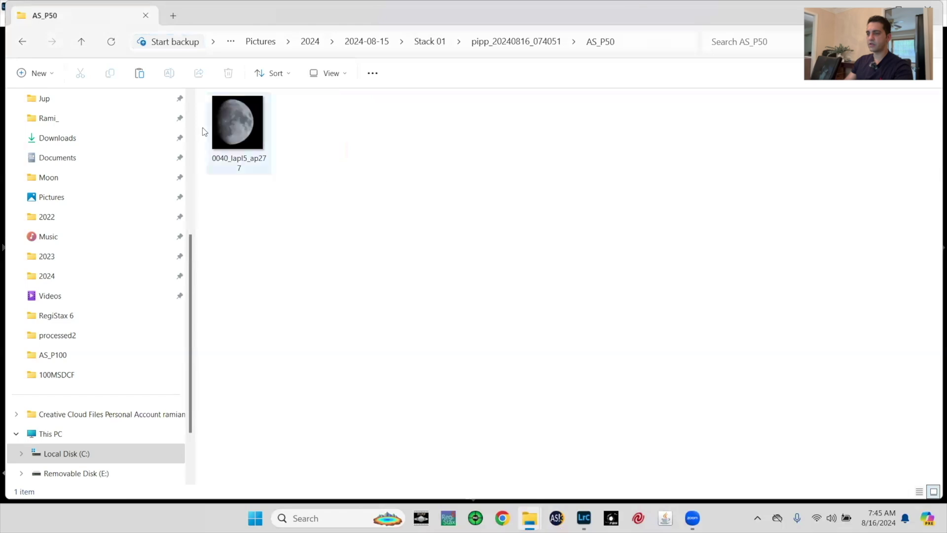
{"action": "left_click", "coordinate": [243, 124]}
{"action": "key", "text": "Return"}
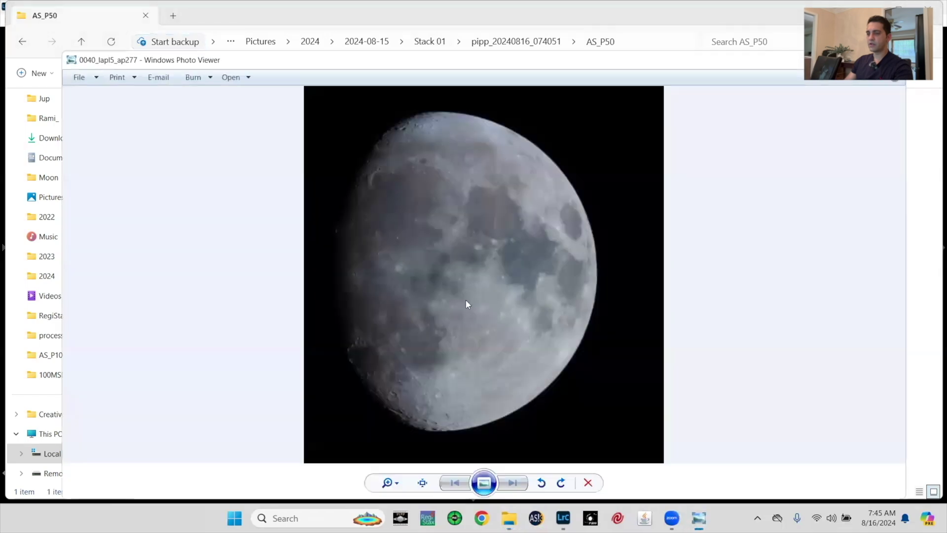
Zoom and pan across the stacked moon, then close the viewer and launch RegiStax 6
{"action": "scroll", "coordinate": [398, 247], "scroll_direction": "up", "scroll_amount": 5}
{"action": "left_click_drag", "start_coordinate": [295, 242], "coordinate": [441, 183]}
{"action": "scroll", "coordinate": [391, 323], "scroll_direction": "up", "scroll_amount": 2}
{"action": "scroll", "coordinate": [443, 363], "scroll_direction": "up", "scroll_amount": 2}
{"action": "scroll", "coordinate": [396, 387], "scroll_direction": "down", "scroll_amount": 6}
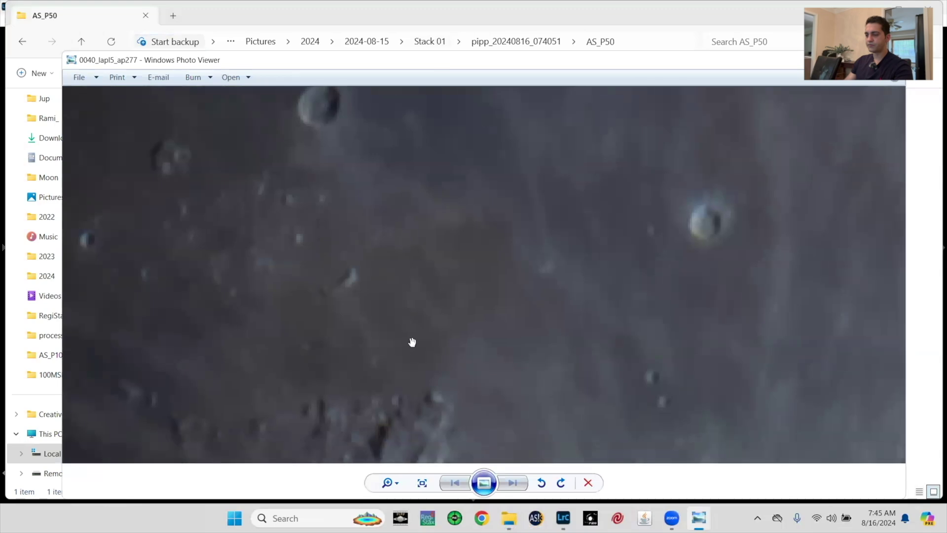
{"action": "scroll", "coordinate": [463, 265], "scroll_direction": "down", "scroll_amount": 5}
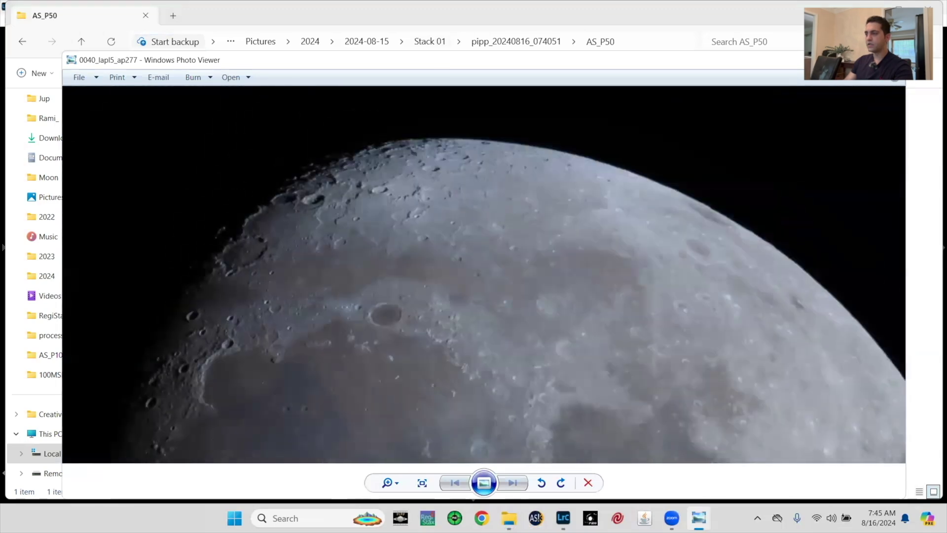
{"action": "key", "text": "alt+F4"}
{"action": "left_click", "coordinate": [448, 518]}
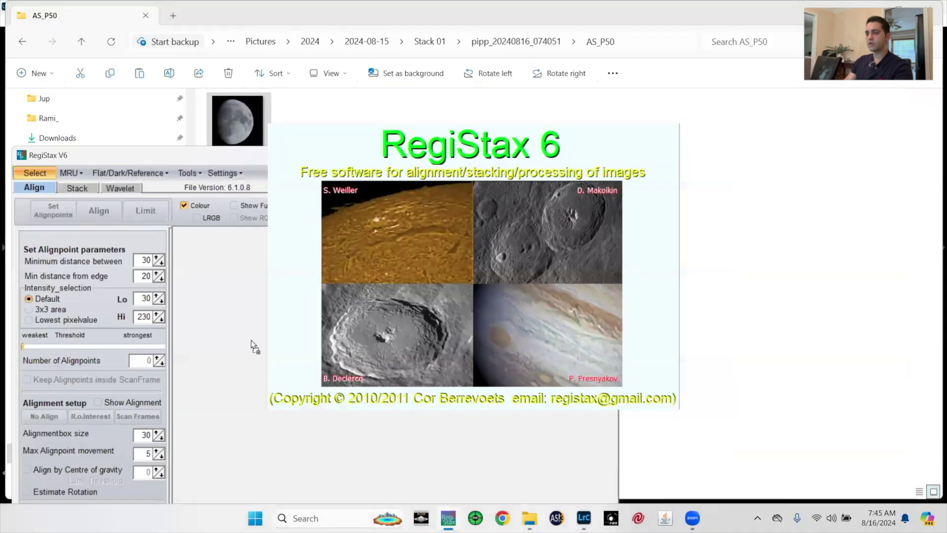
Load 0040_lapl5_ap277.tif into RegiStax 6, maximize the window, and scroll to a large crater
{"action": "left_click_drag", "start_coordinate": [251, 339], "coordinate": [226, 234]}
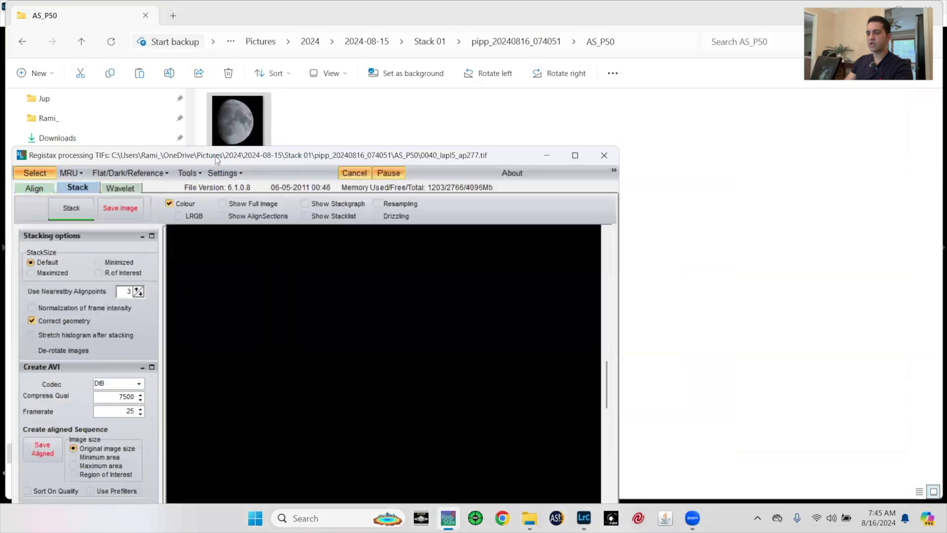
{"action": "left_click", "coordinate": [573, 156]}
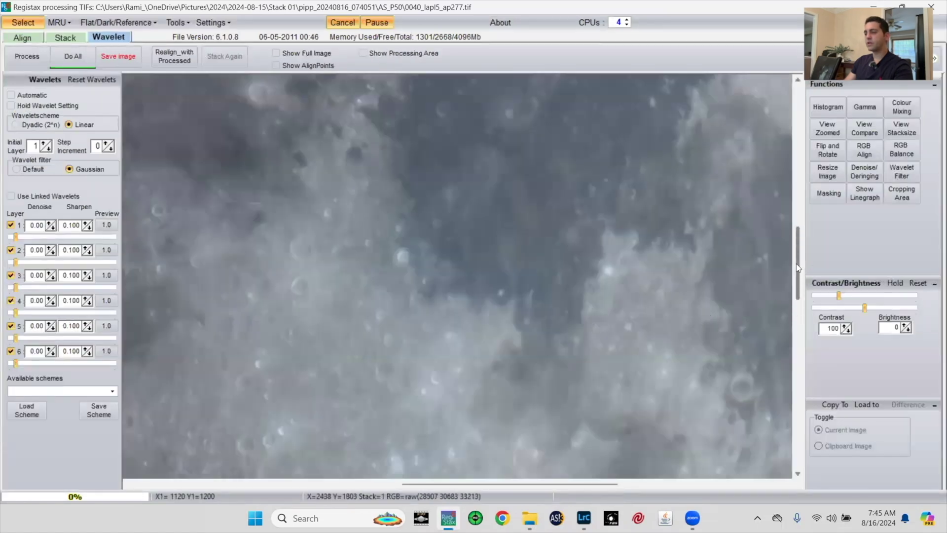
{"action": "left_click_drag", "start_coordinate": [793, 312], "coordinate": [793, 327]}
{"action": "left_click_drag", "start_coordinate": [553, 484], "coordinate": [351, 483]}
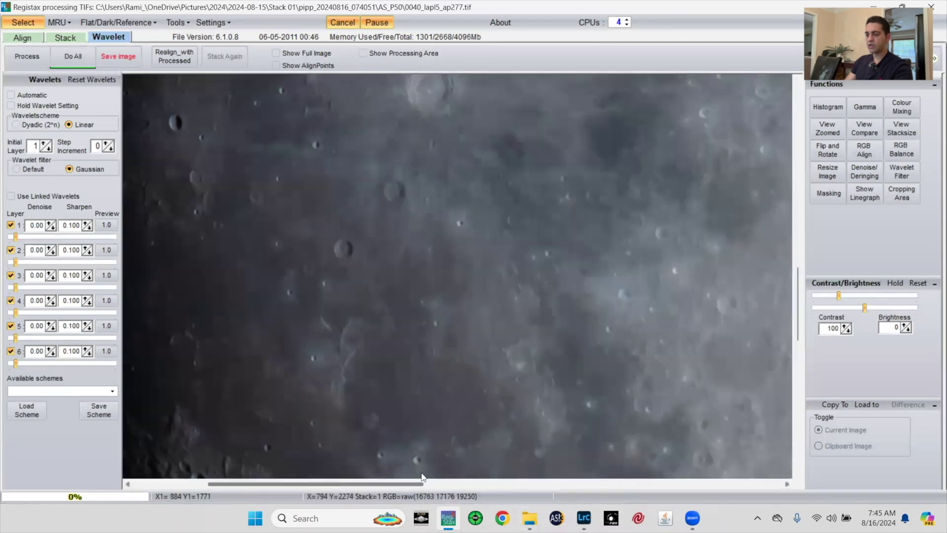
{"action": "left_click_drag", "start_coordinate": [797, 321], "coordinate": [789, 292]}
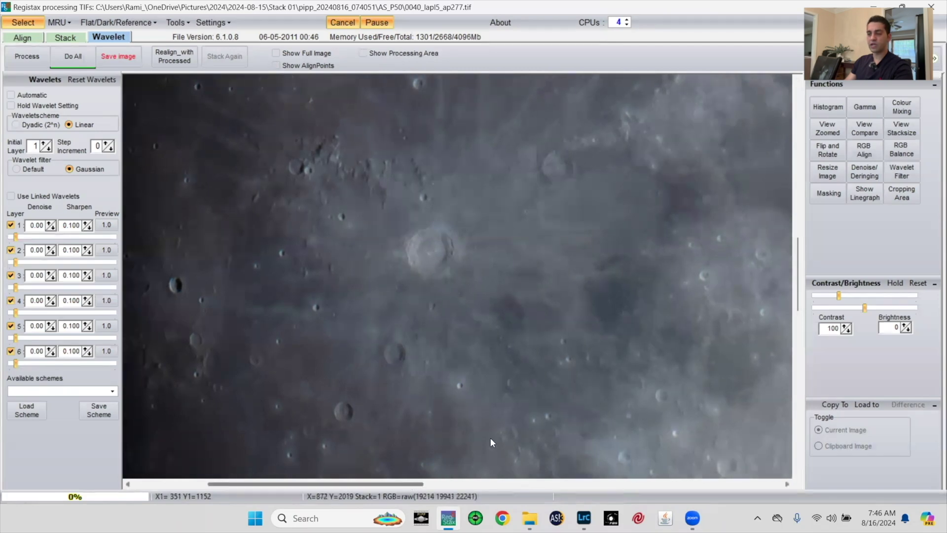
{"action": "scroll", "coordinate": [801, 290], "scroll_direction": "up", "scroll_amount": 1}
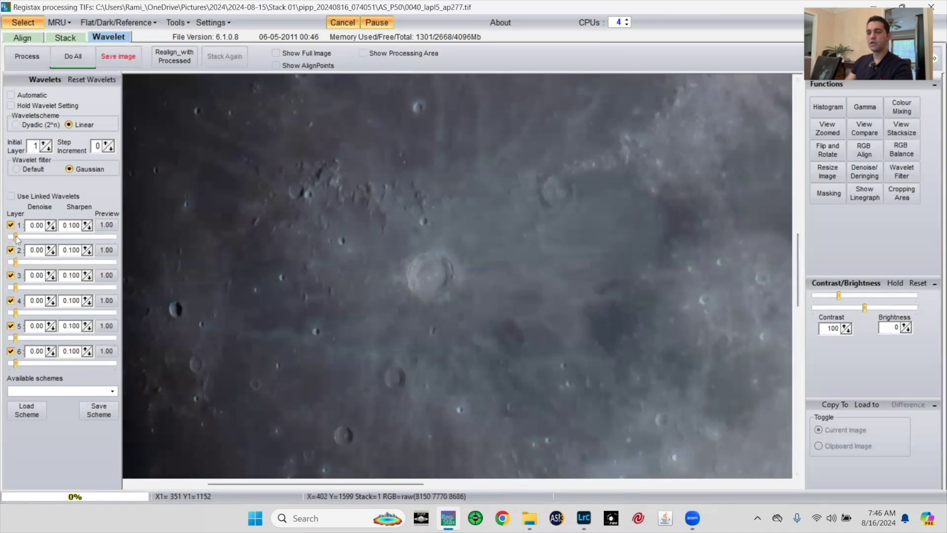
Set wavelet layer 1 to 84.0, layer 5 to 11.0 and layer 6 to 31.8
{"action": "left_click_drag", "start_coordinate": [16, 238], "coordinate": [37, 247]}
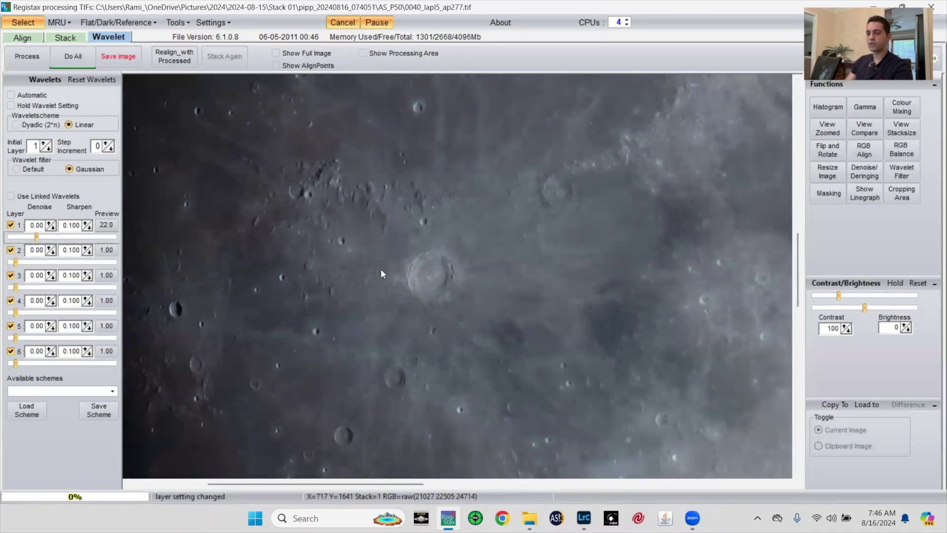
{"action": "left_click_drag", "start_coordinate": [33, 240], "coordinate": [21, 240]}
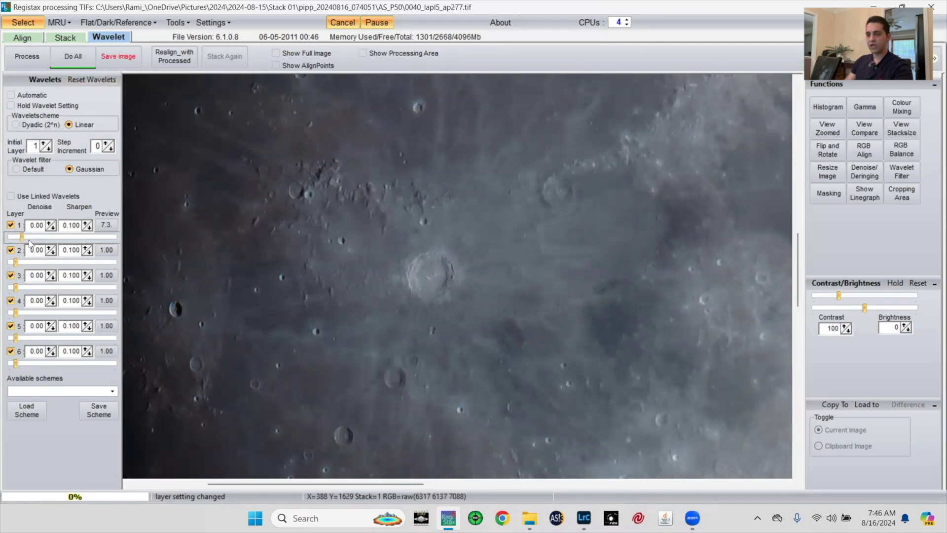
{"action": "left_click_drag", "start_coordinate": [21, 236], "coordinate": [39, 236]}
{"action": "left_click_drag", "start_coordinate": [15, 364], "coordinate": [70, 364]}
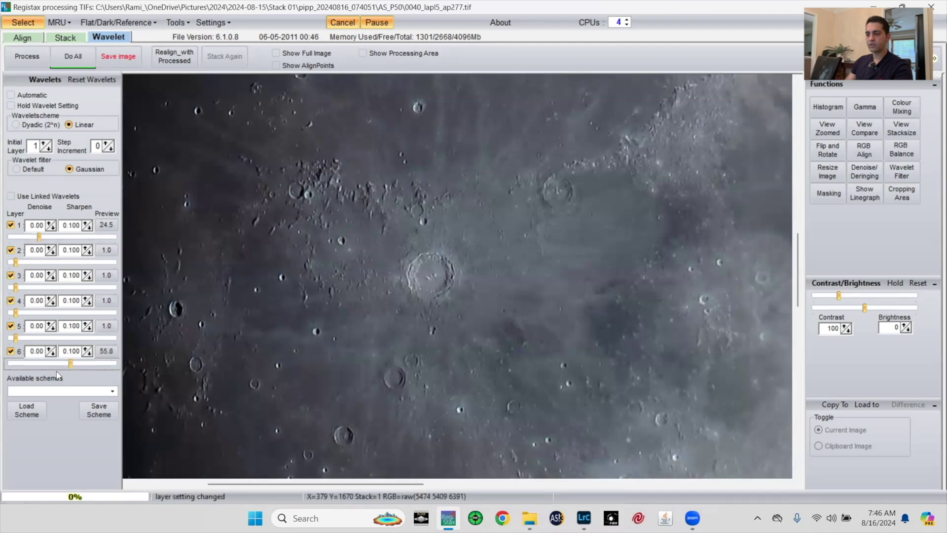
{"action": "left_click_drag", "start_coordinate": [16, 338], "coordinate": [26, 338]}
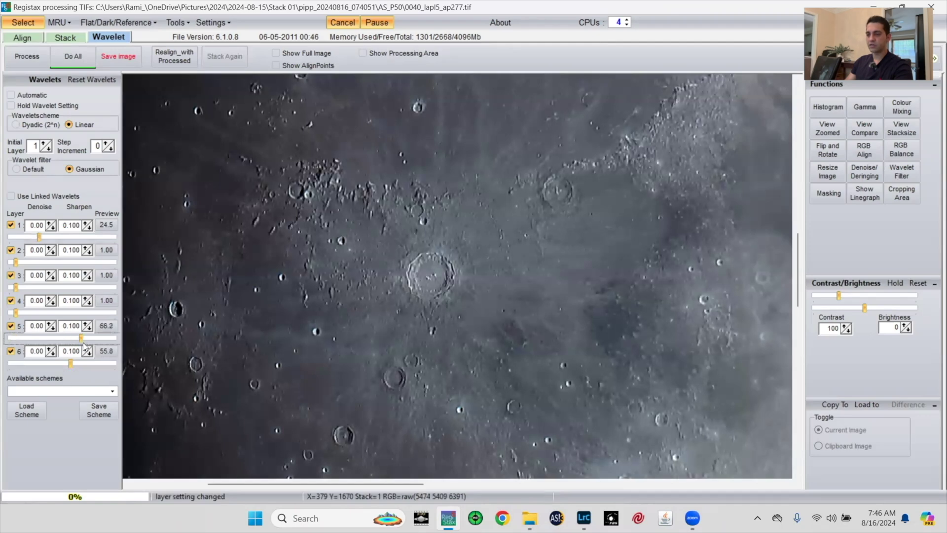
{"action": "left_click_drag", "start_coordinate": [70, 364], "coordinate": [48, 361]}
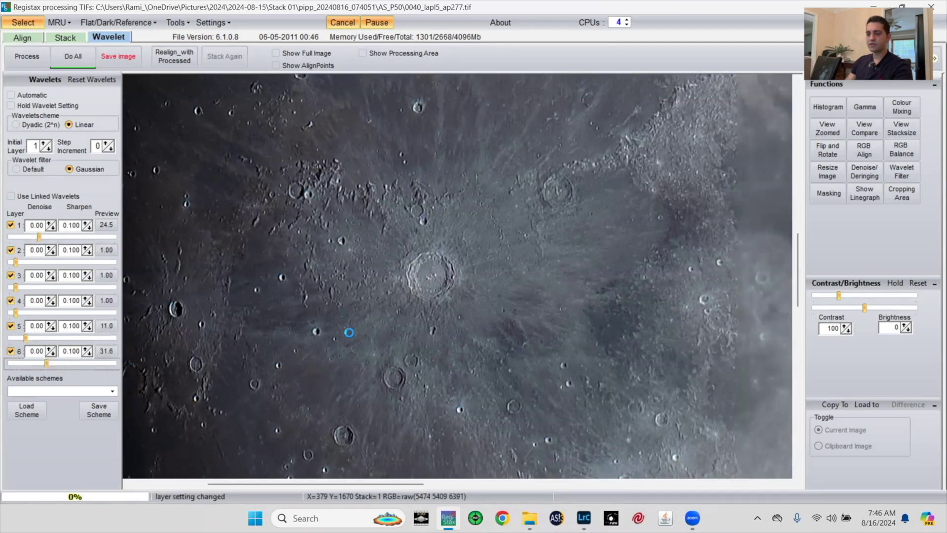
{"action": "left_click_drag", "start_coordinate": [39, 237], "coordinate": [99, 236]}
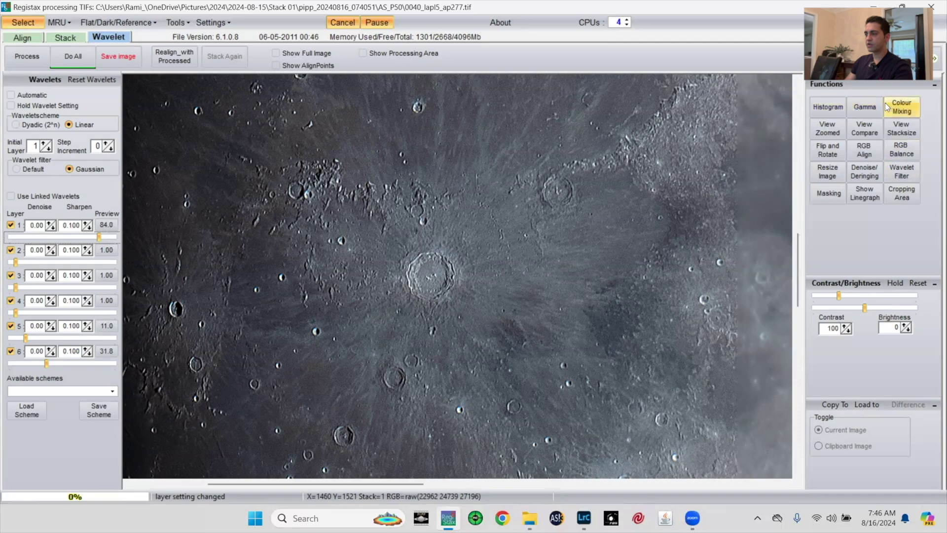
{"action": "left_click", "coordinate": [866, 173]}
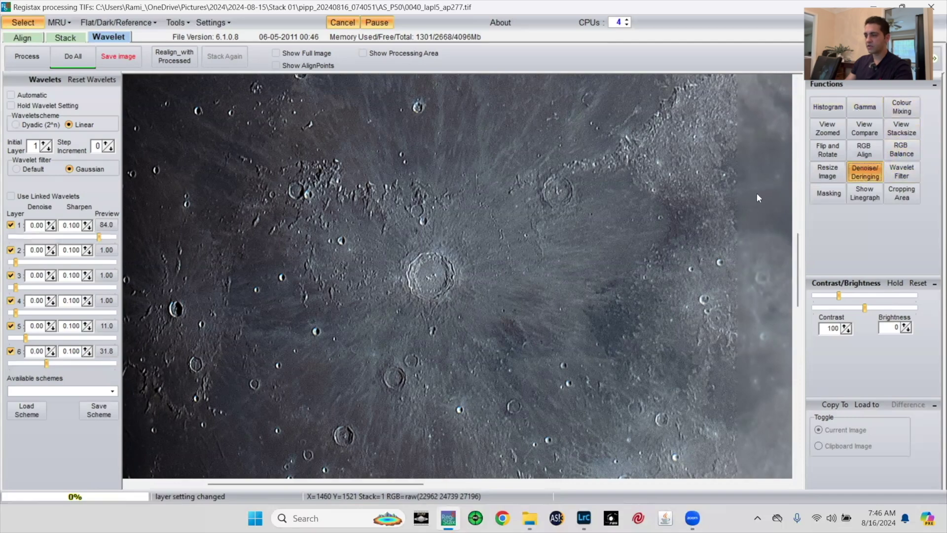
Enable layer 1 de-ringing with dark side 226 and bright side 232
{"action": "left_click", "coordinate": [746, 120]}
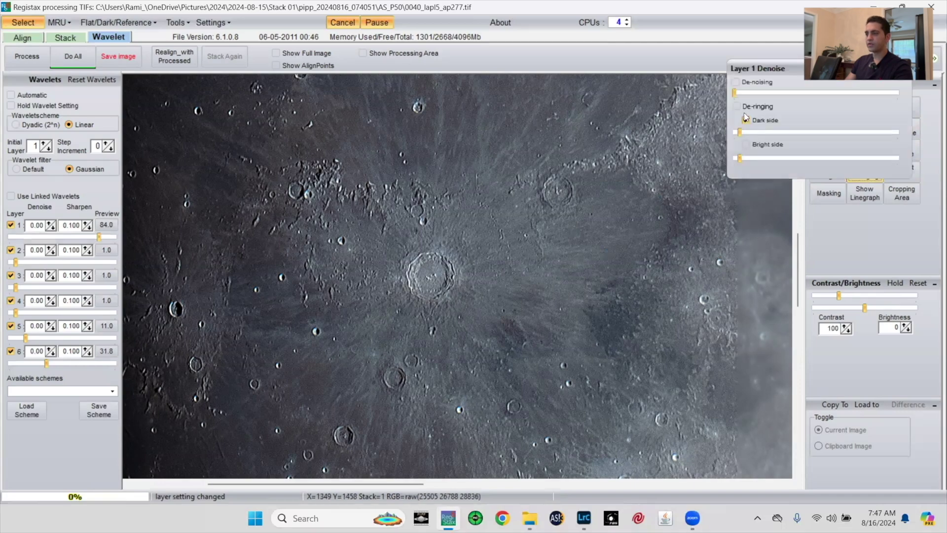
{"action": "left_click", "coordinate": [737, 106]}
{"action": "left_click_drag", "start_coordinate": [740, 132], "coordinate": [859, 132]}
{"action": "left_click_drag", "start_coordinate": [740, 159], "coordinate": [825, 161]}
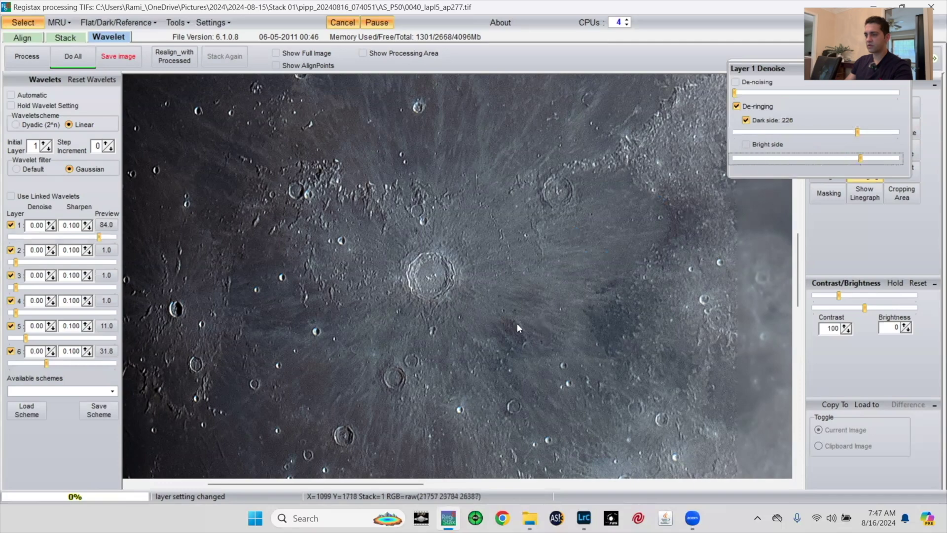
{"action": "left_click", "coordinate": [754, 144]}
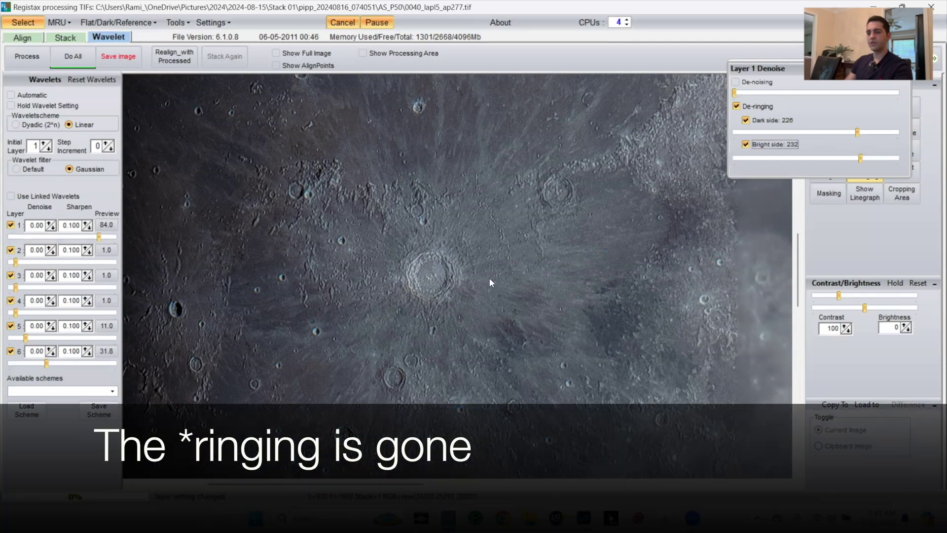
{"action": "left_click", "coordinate": [85, 223]}
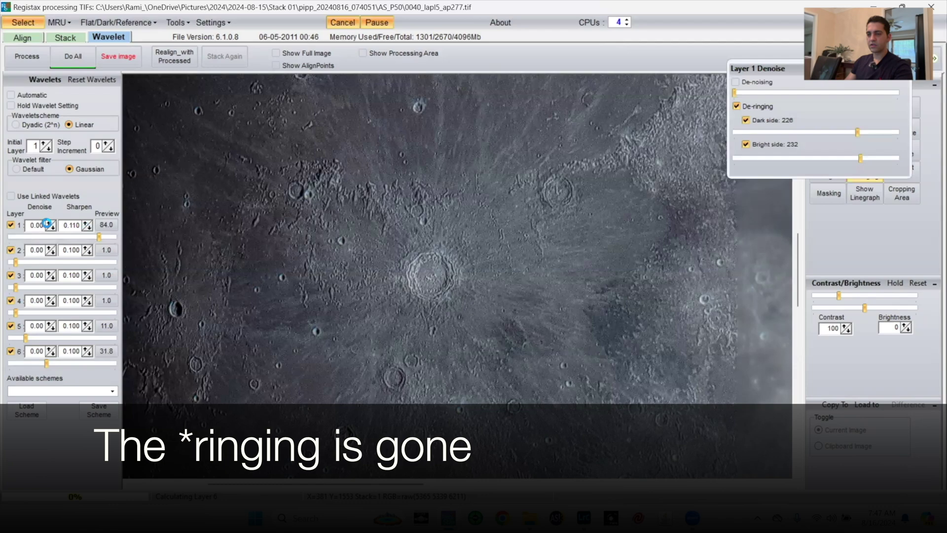
Adjust the layer 1 spinners, settling on Denoise 0.10 and Sharpen 0.110 after trying 0.15 and 0.120
{"action": "key", "text": "Down"}
{"action": "key", "text": "shift+Tab"}
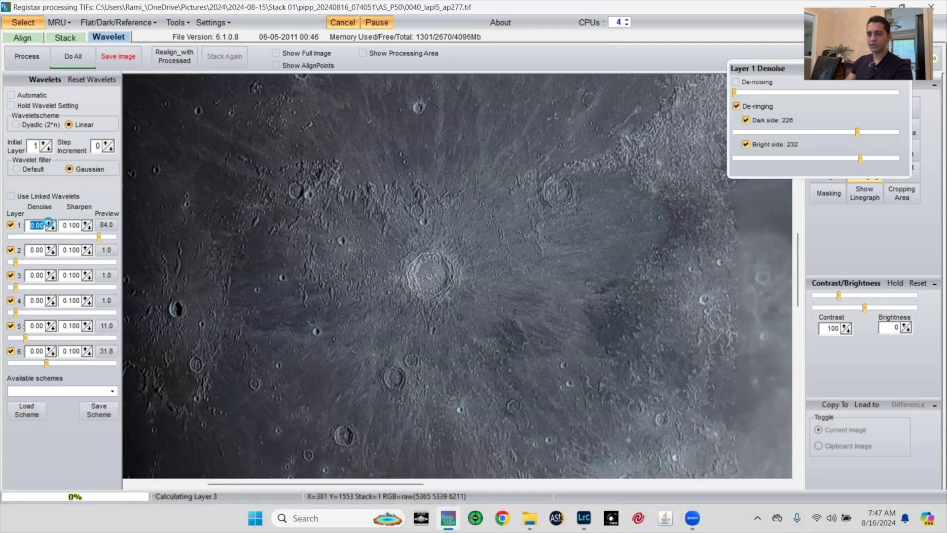
{"action": "left_click", "coordinate": [50, 223]}
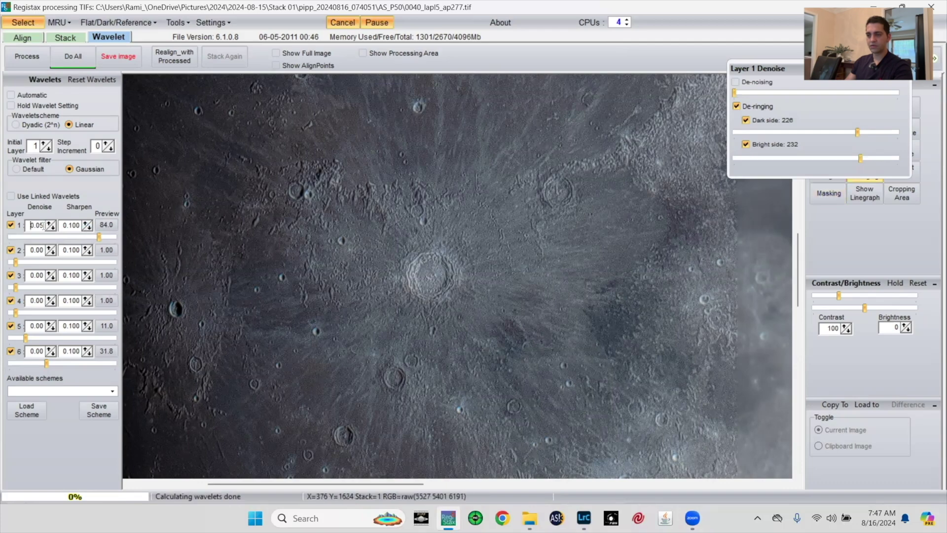
{"action": "left_click", "coordinate": [86, 223]}
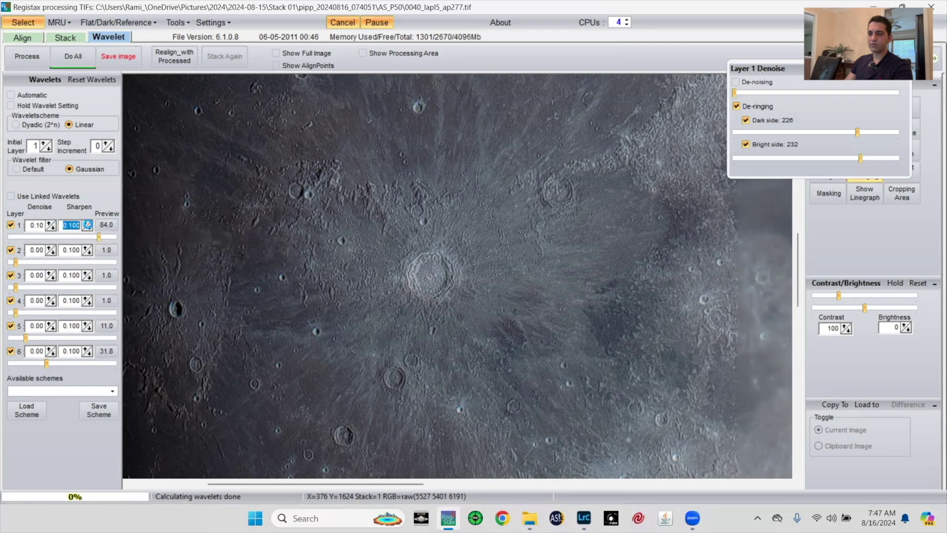
{"action": "left_click", "coordinate": [87, 223]}
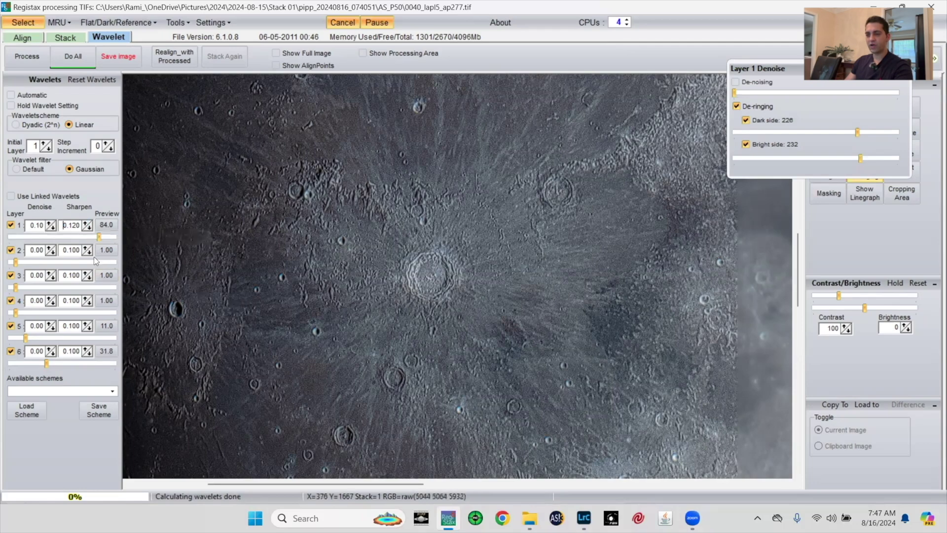
{"action": "left_click", "coordinate": [51, 225]}
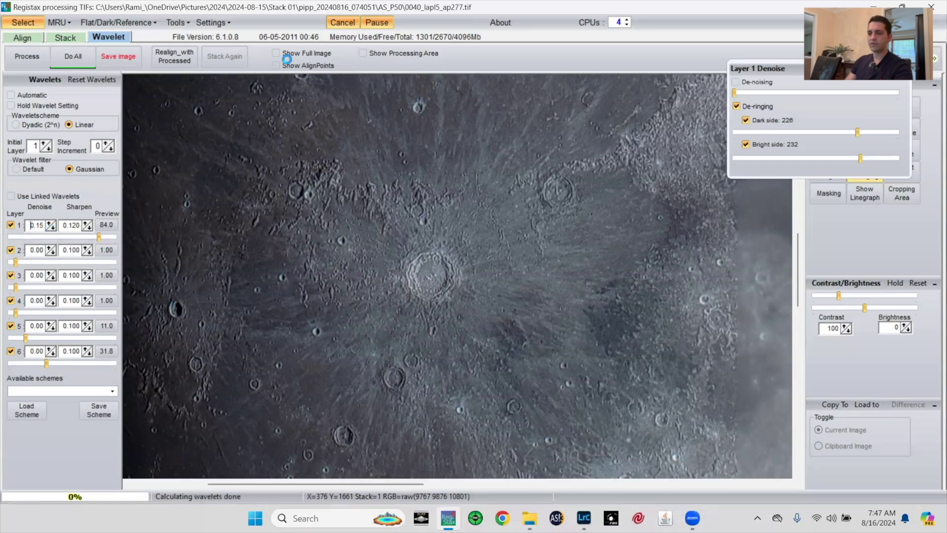
{"action": "key", "text": "Down"}
{"action": "left_click", "coordinate": [89, 229]}
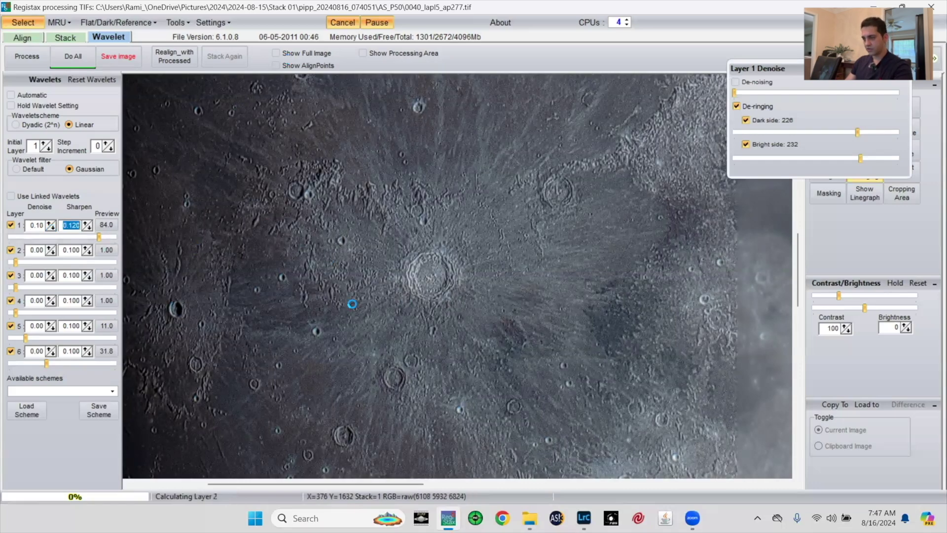
{"action": "key", "text": "Down"}
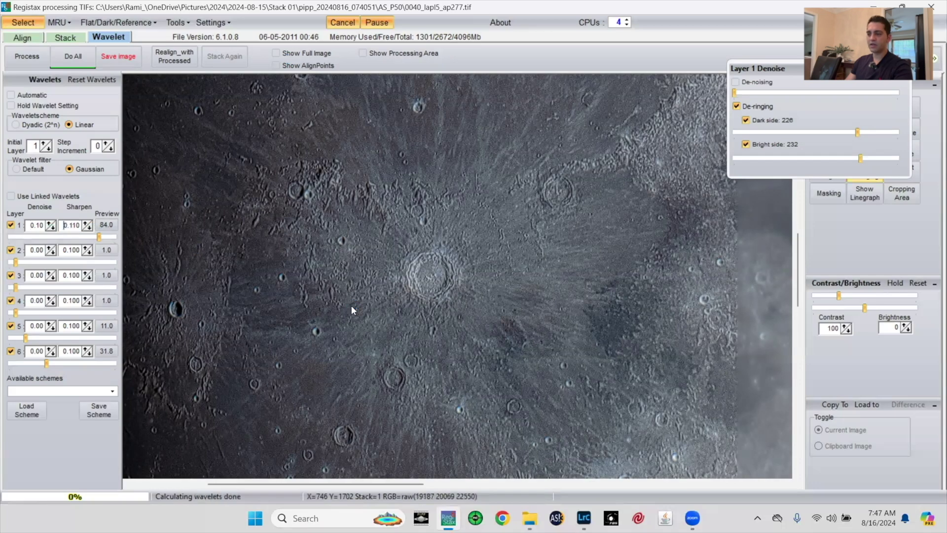
Run Do All to process the whole moon image to 100% with the current wavelet settings
{"action": "left_click", "coordinate": [84, 65]}
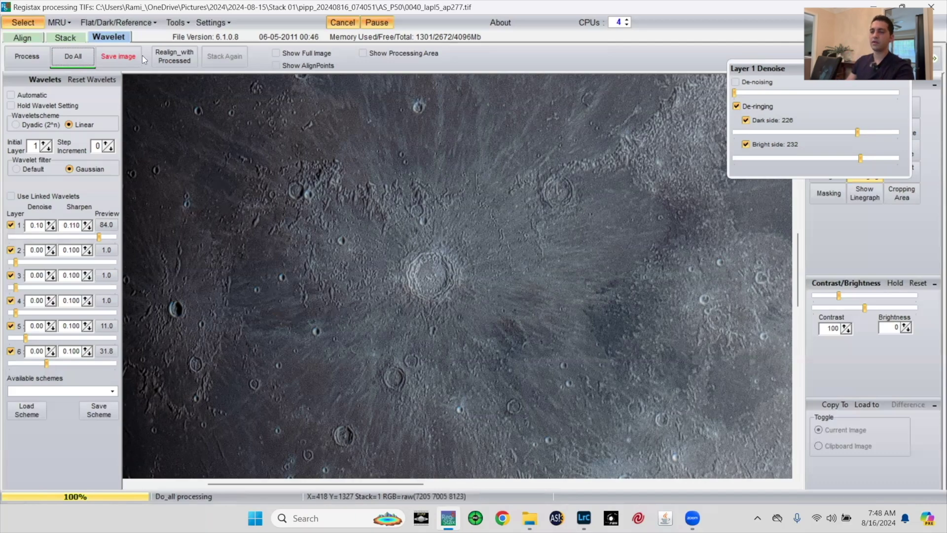
{"action": "left_click", "coordinate": [219, 24]}
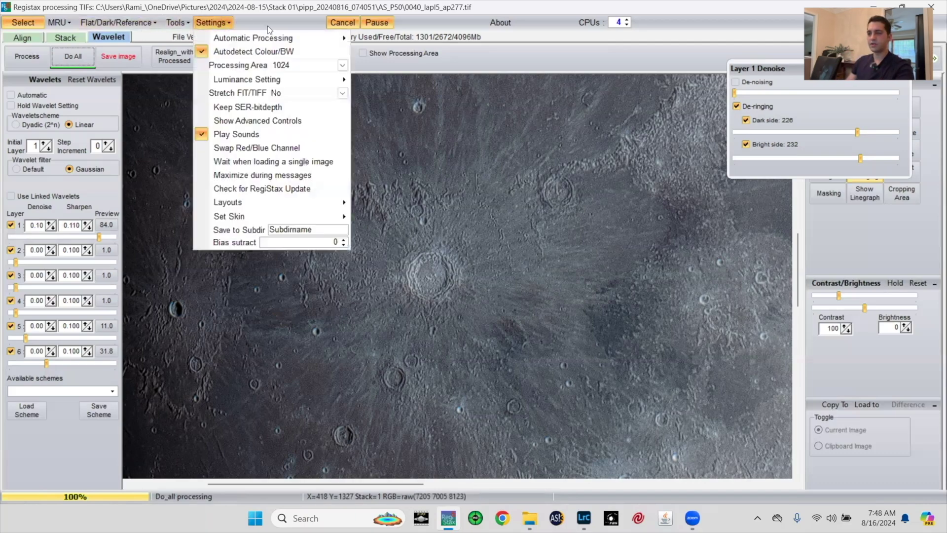
Keep the processing area size at 1024 in RegiStax settings
{"action": "mouse_move", "coordinate": [269, 39]}
{"action": "left_click", "coordinate": [331, 65]}
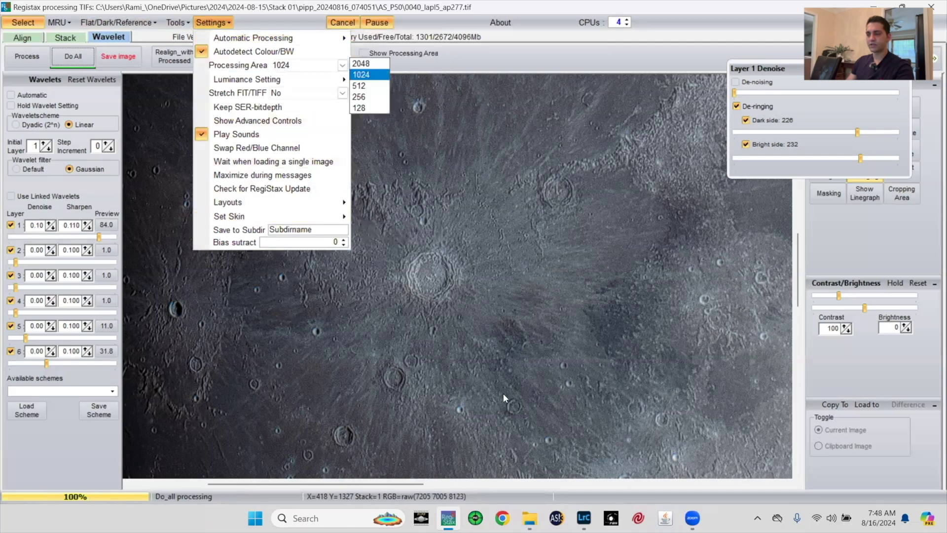
{"action": "left_click", "coordinate": [450, 269]}
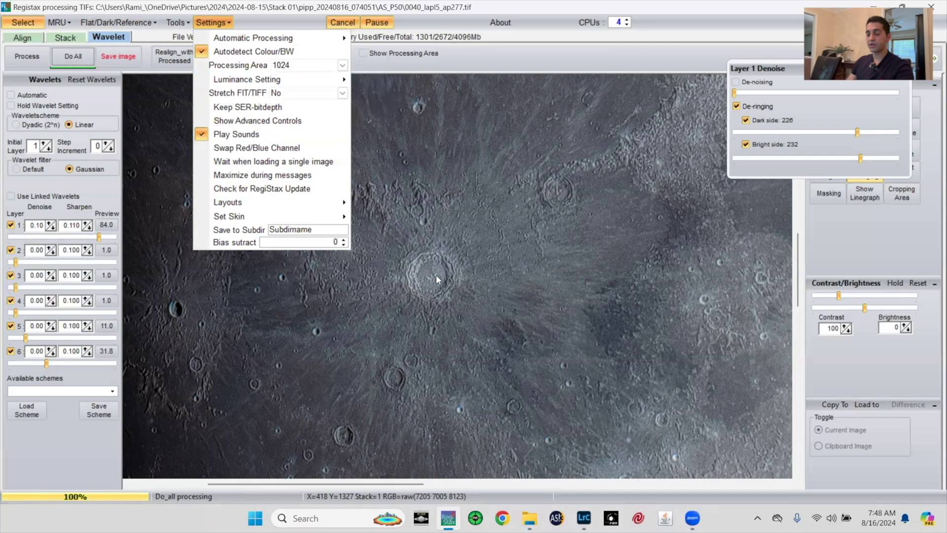
{"action": "left_click", "coordinate": [517, 8]}
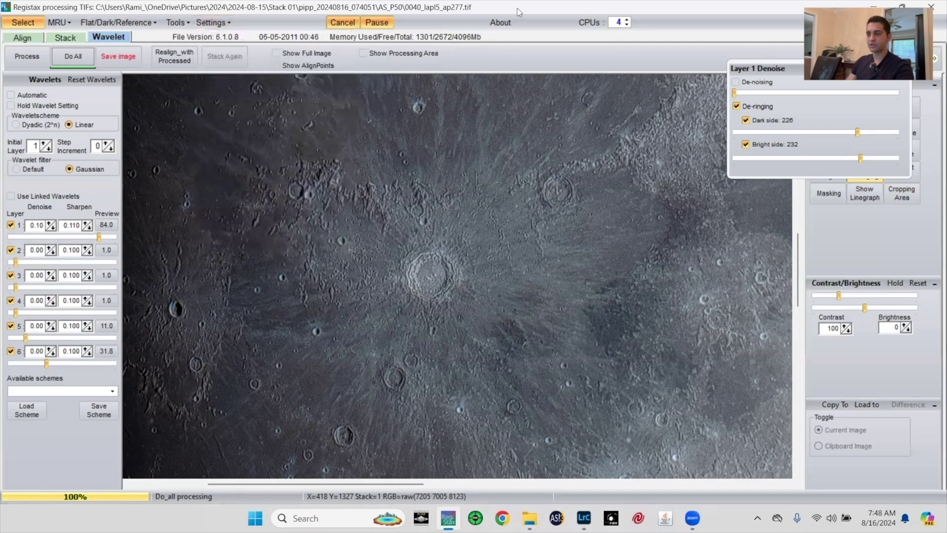
Save the processed moon as a 16-bit RGB PNG named 'Stacked sharpenned moon'
{"action": "left_click", "coordinate": [112, 57]}
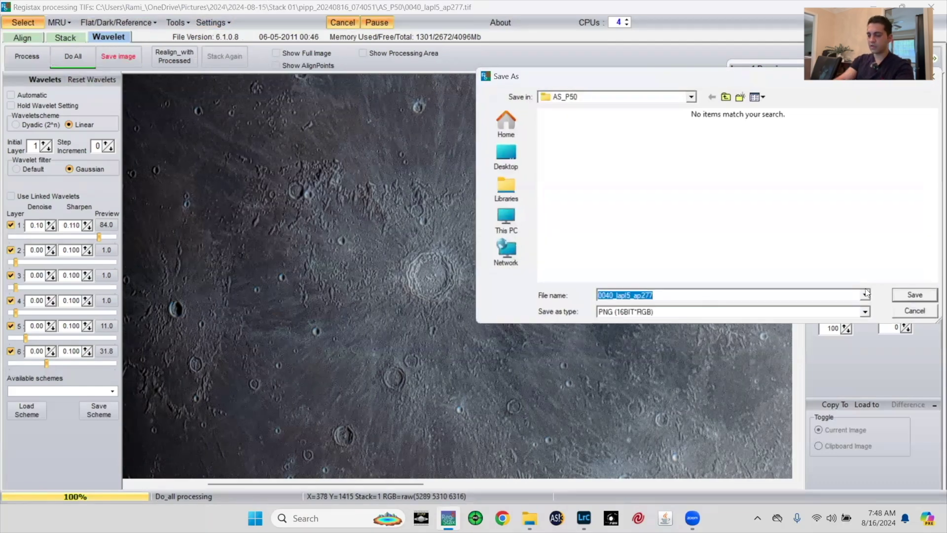
{"action": "type", "text": "Stacked sharpenned m"}
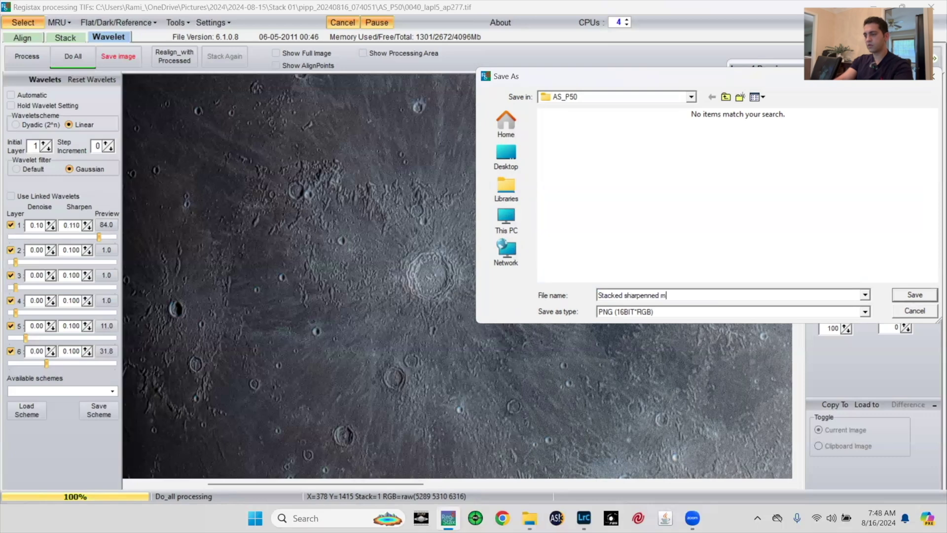
{"action": "type", "text": "oon"}
{"action": "key", "text": "Return"}
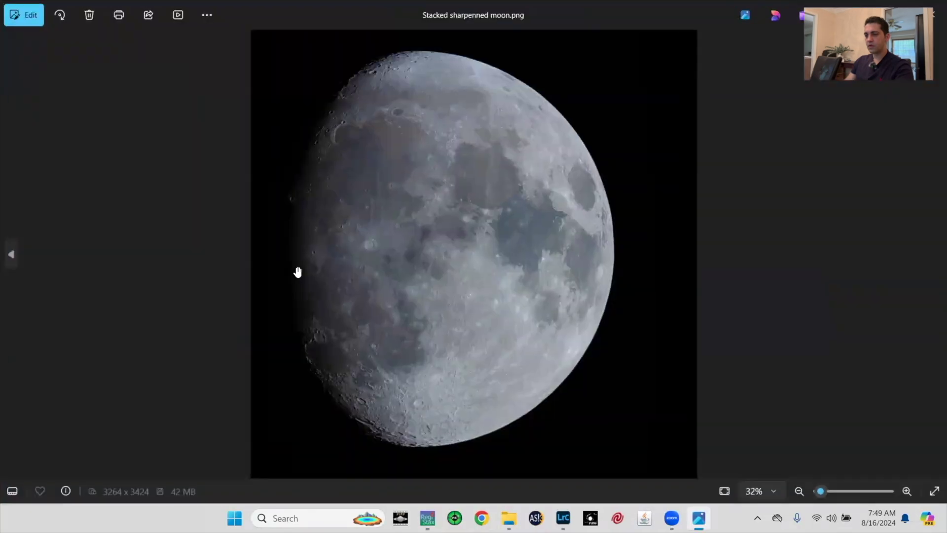
Zoom in and out on the saved moon PNG in Windows Photos to inspect its detail
{"action": "scroll", "coordinate": [296, 271], "scroll_direction": "up", "scroll_amount": 3}
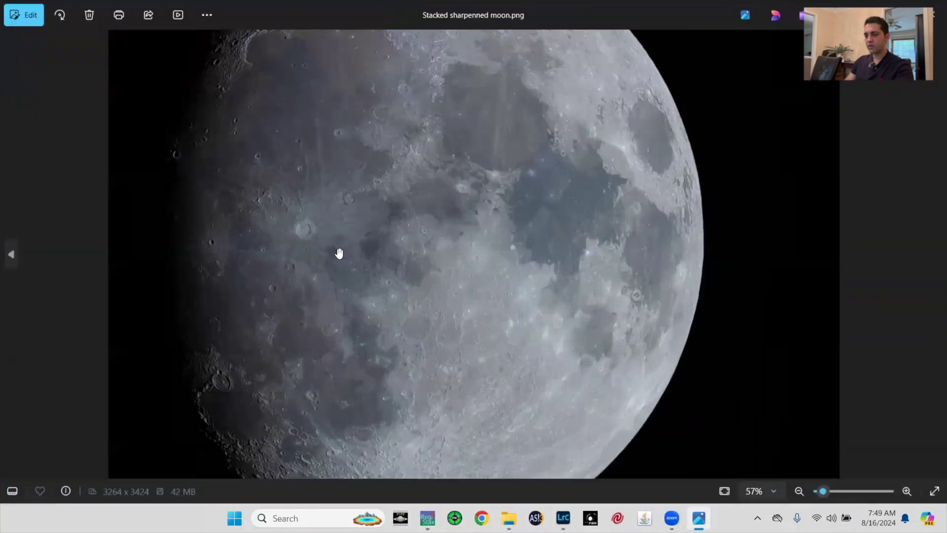
{"action": "scroll", "coordinate": [315, 347], "scroll_direction": "up", "scroll_amount": 2}
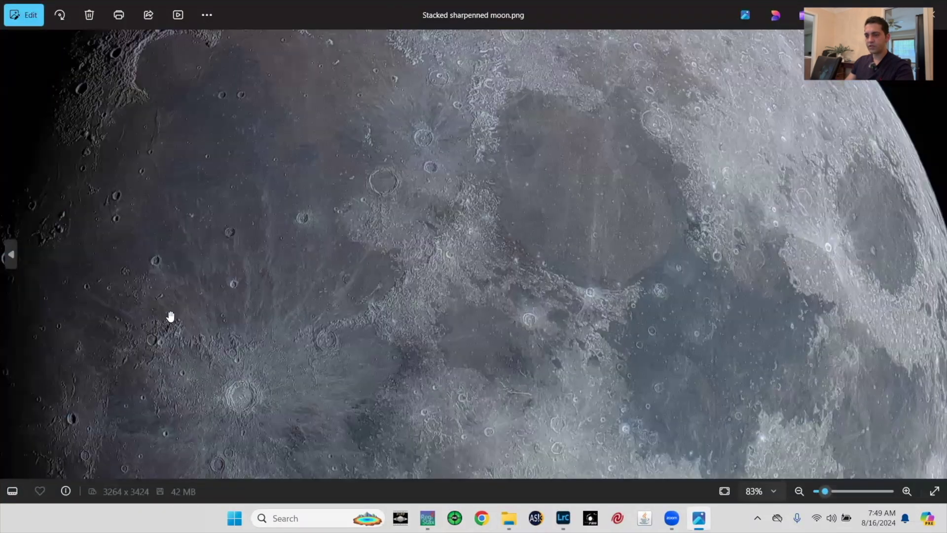
{"action": "scroll", "coordinate": [290, 249], "scroll_direction": "up", "scroll_amount": 2}
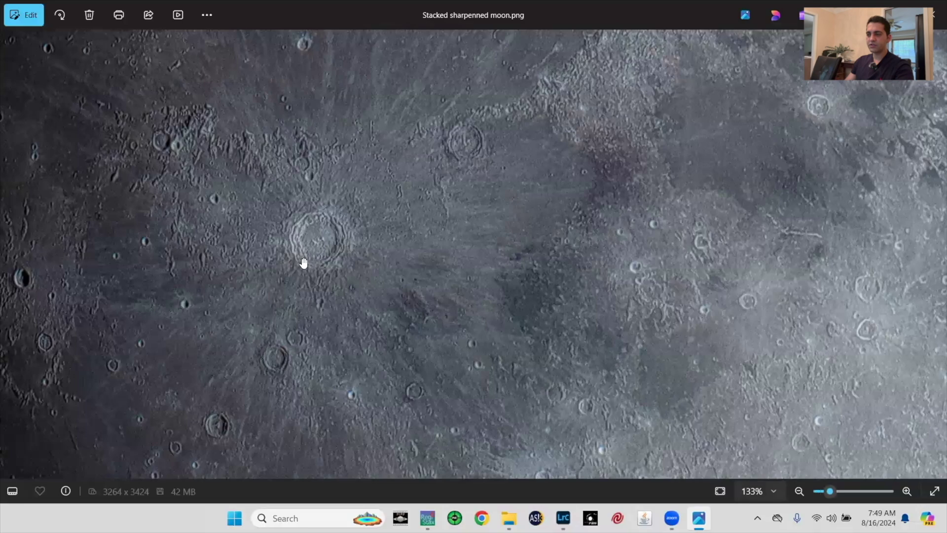
{"action": "scroll", "coordinate": [304, 263], "scroll_direction": "down", "scroll_amount": 2}
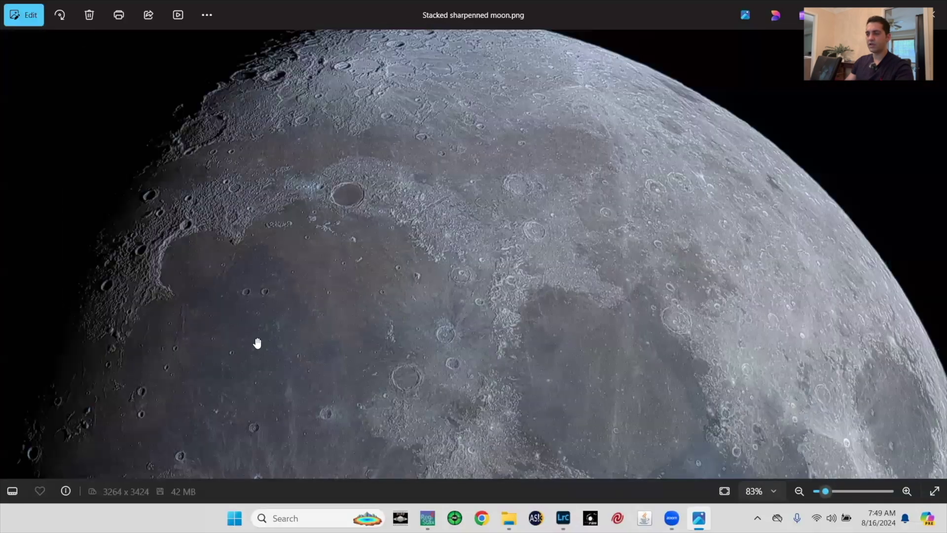
{"action": "scroll", "coordinate": [370, 313], "scroll_direction": "up", "scroll_amount": 3}
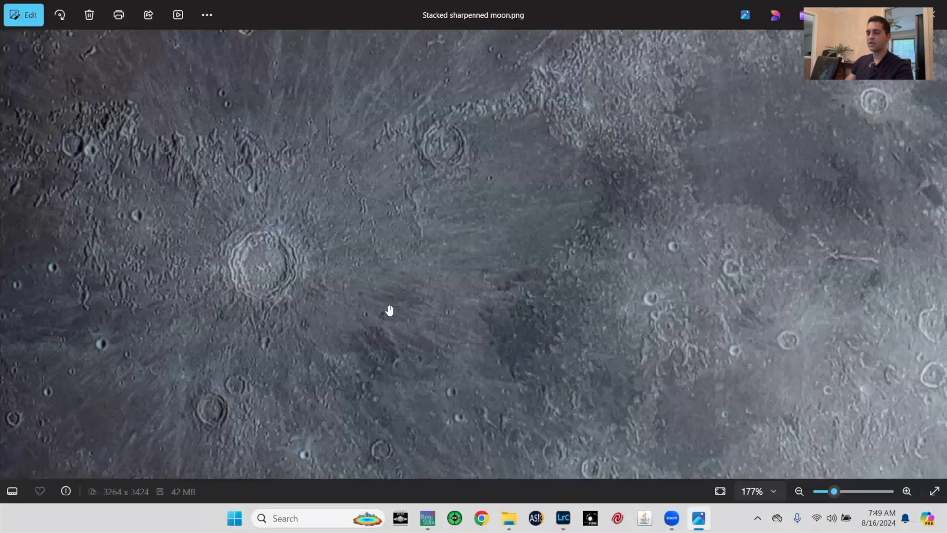
{"action": "scroll", "coordinate": [387, 348], "scroll_direction": "down", "scroll_amount": 3}
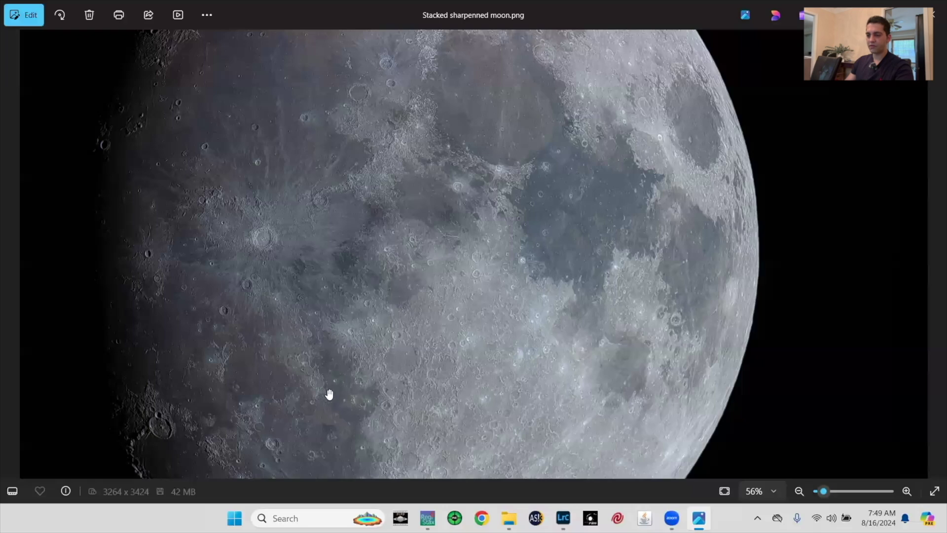
{"action": "scroll", "coordinate": [330, 394], "scroll_direction": "up", "scroll_amount": 2}
{"action": "scroll", "coordinate": [345, 353], "scroll_direction": "up", "scroll_amount": 2}
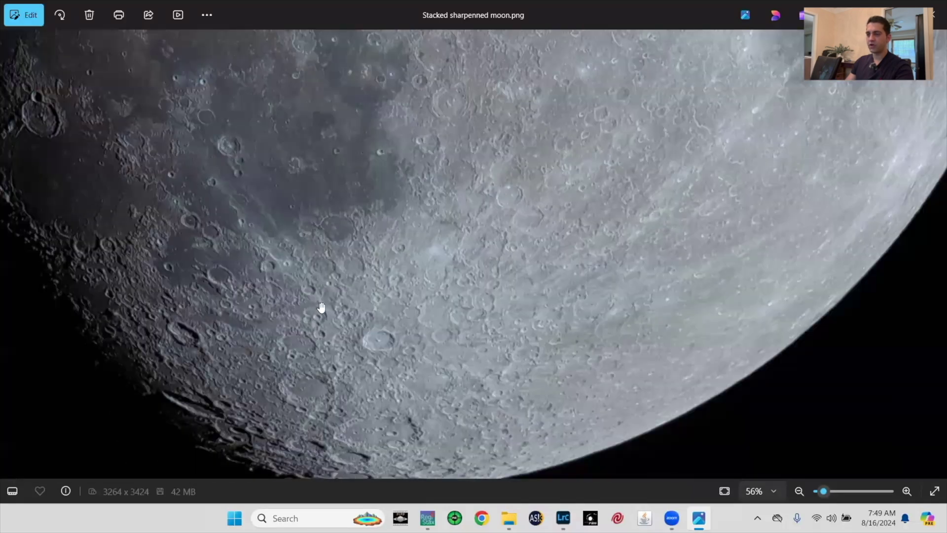
{"action": "scroll", "coordinate": [321, 308], "scroll_direction": "down", "scroll_amount": 4}
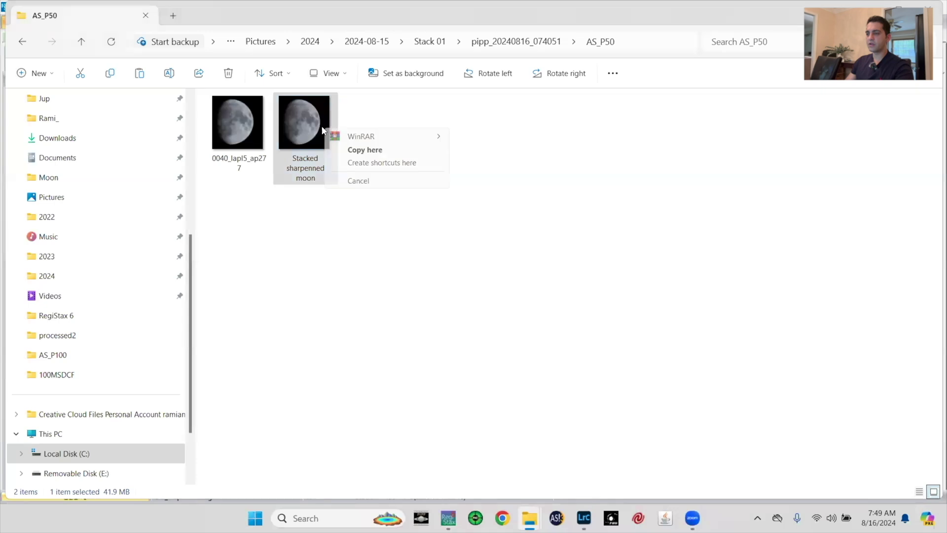
Open Stacked sharpenned moon.png from File Explorer in Adobe Photoshop 2024
{"action": "key", "text": "Escape"}
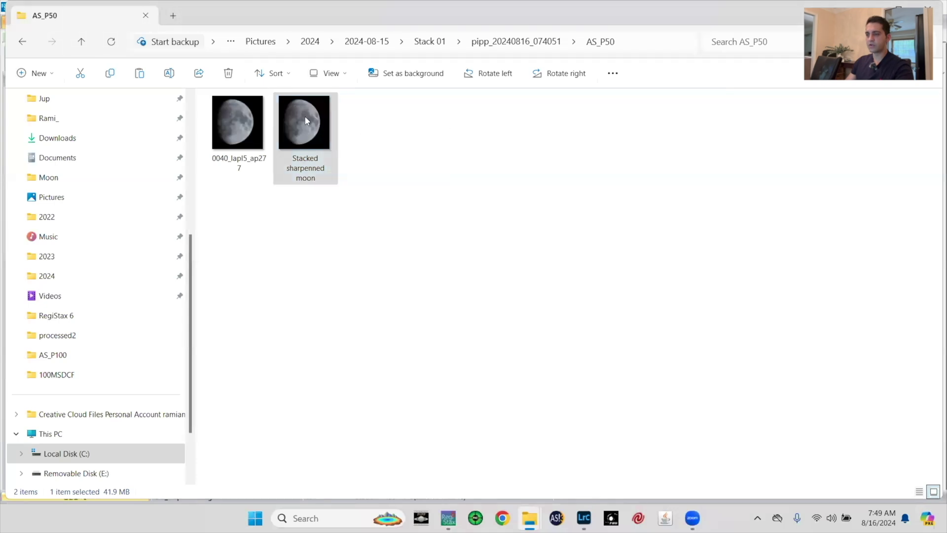
{"action": "right_click", "coordinate": [305, 121]}
{"action": "mouse_move", "coordinate": [340, 131]}
{"action": "left_click", "coordinate": [554, 132]}
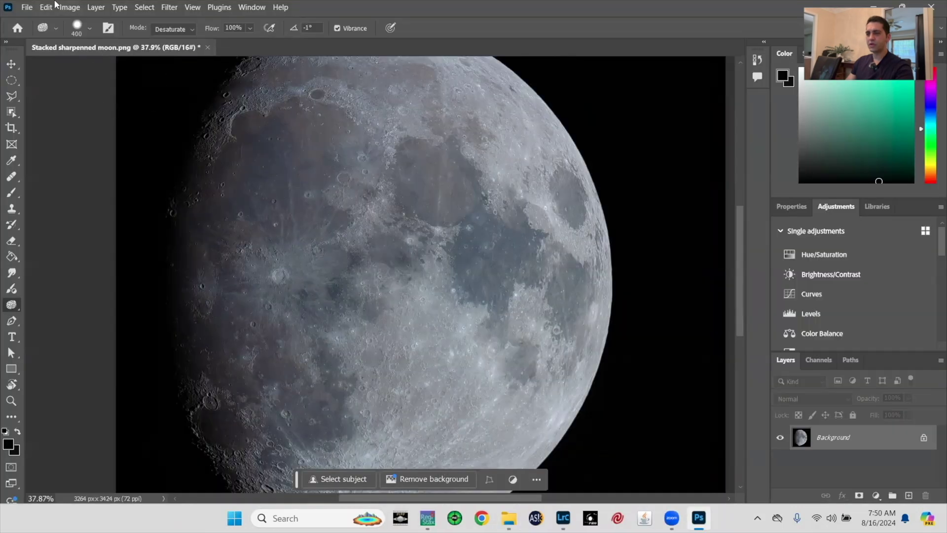
Apply Auto Tone to correct the moon image's tonal range
{"action": "left_click", "coordinate": [77, 8]}
{"action": "left_click", "coordinate": [100, 55]}
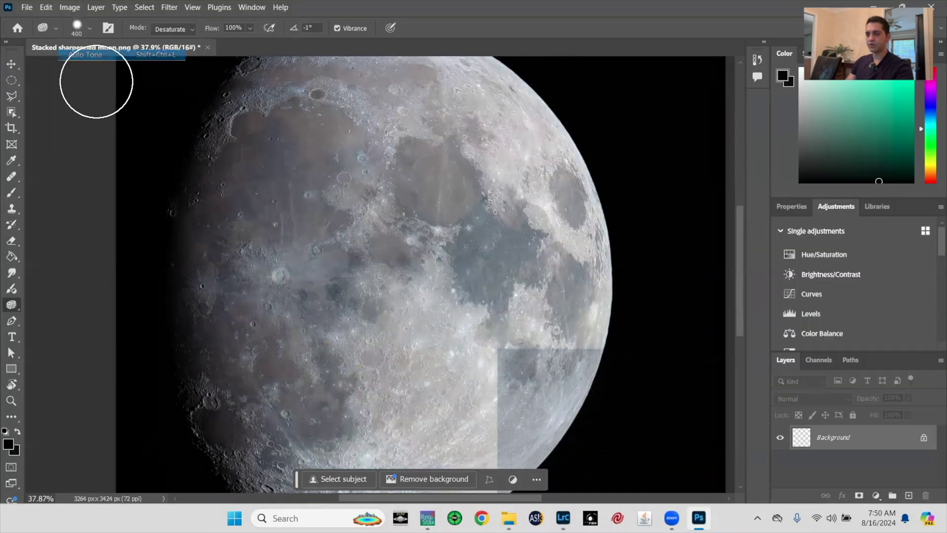
{"action": "scroll", "coordinate": [465, 361], "scroll_direction": "up", "scroll_amount": 3}
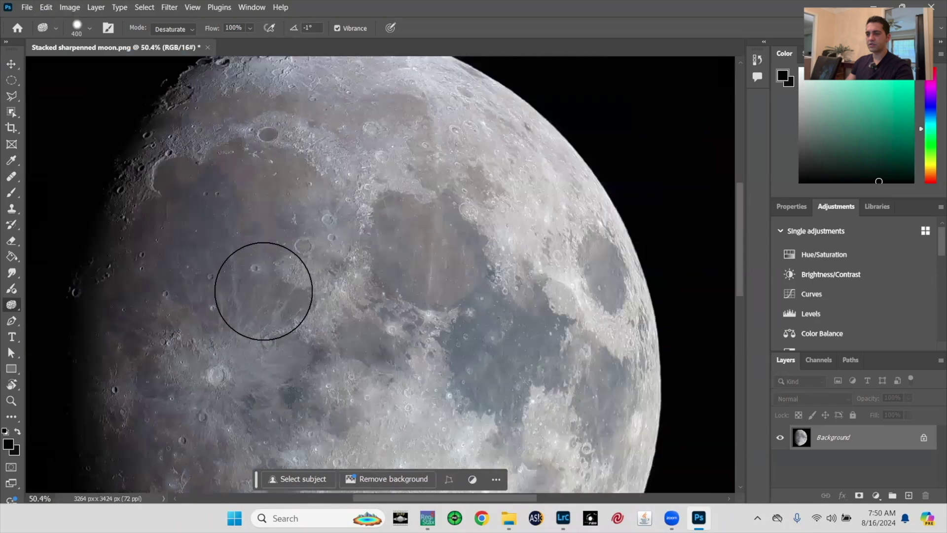
{"action": "scroll", "coordinate": [322, 256], "scroll_direction": "down", "scroll_amount": 10}
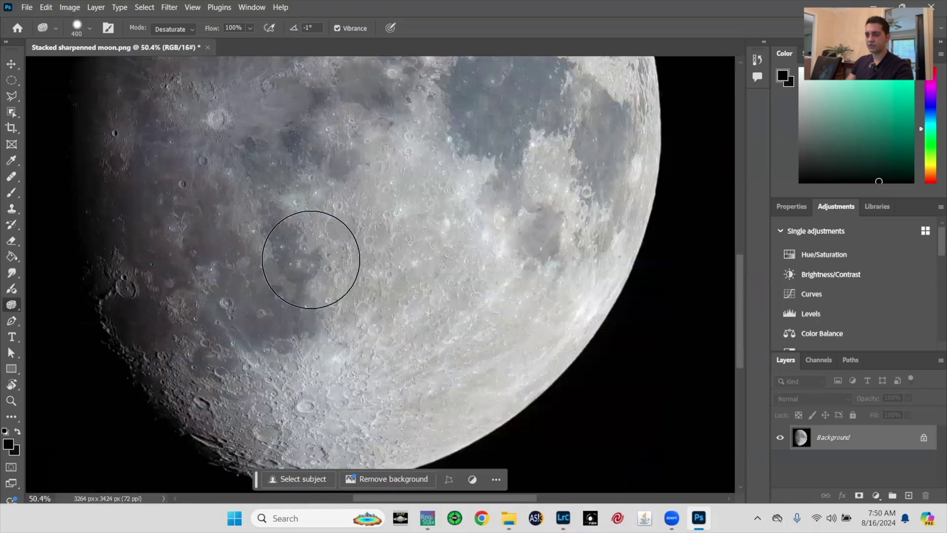
{"action": "scroll", "coordinate": [310, 279], "scroll_direction": "up", "scroll_amount": 5}
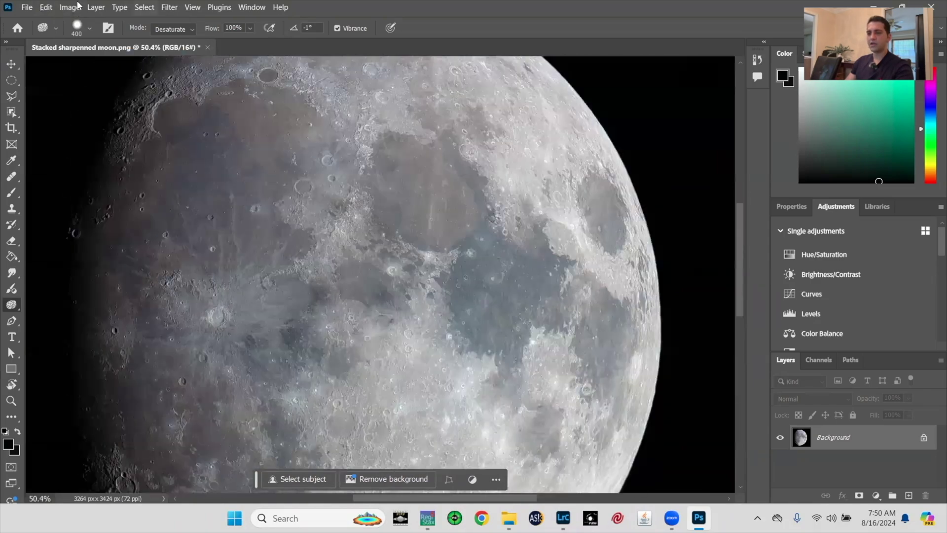
Raise Hue/Saturation saturation to +51 to bring out the moon's mineral colours
{"action": "left_click", "coordinate": [70, 7]}
{"action": "mouse_move", "coordinate": [85, 39]}
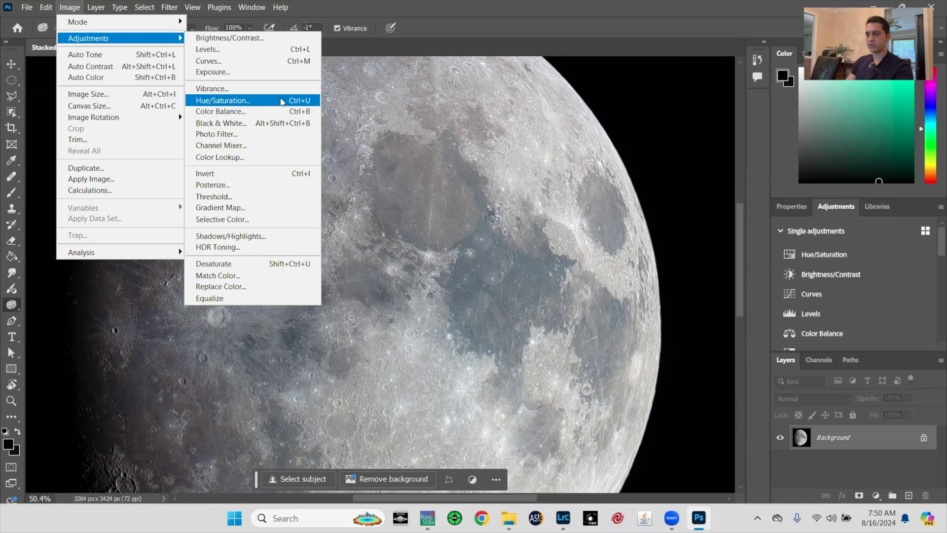
{"action": "left_click", "coordinate": [223, 100]}
{"action": "left_click_drag", "start_coordinate": [756, 137], "coordinate": [783, 141]}
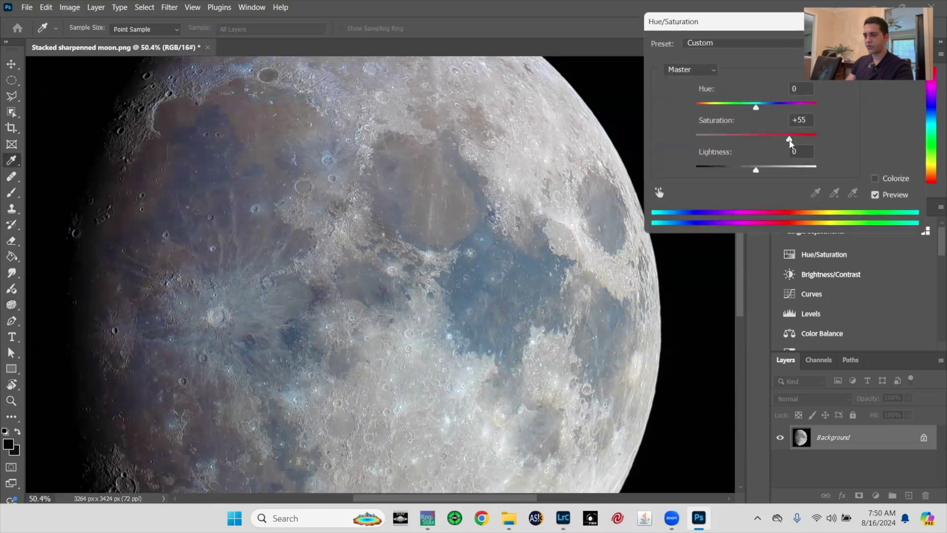
{"action": "left_click_drag", "start_coordinate": [788, 142], "coordinate": [787, 142]}
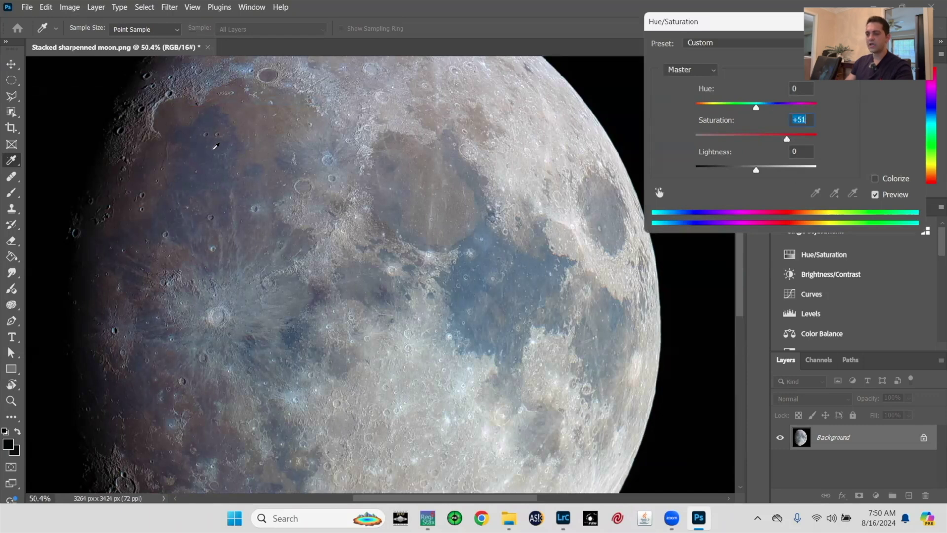
{"action": "key", "text": "Return"}
{"action": "key", "text": "o"}
{"action": "scroll", "coordinate": [441, 302], "scroll_direction": "down", "scroll_amount": 1}
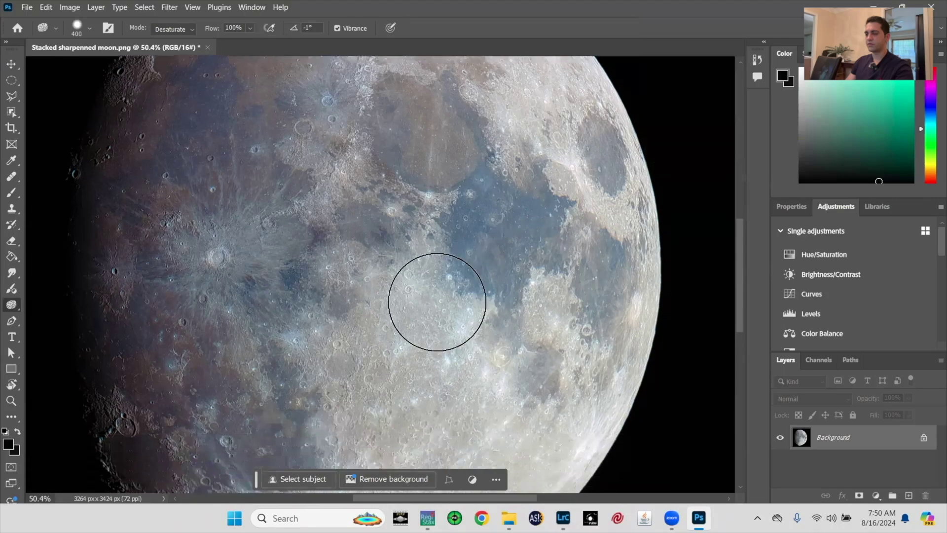
{"action": "scroll", "coordinate": [441, 302], "scroll_direction": "down", "scroll_amount": 2}
{"action": "scroll", "coordinate": [469, 306], "scroll_direction": "up", "scroll_amount": 3}
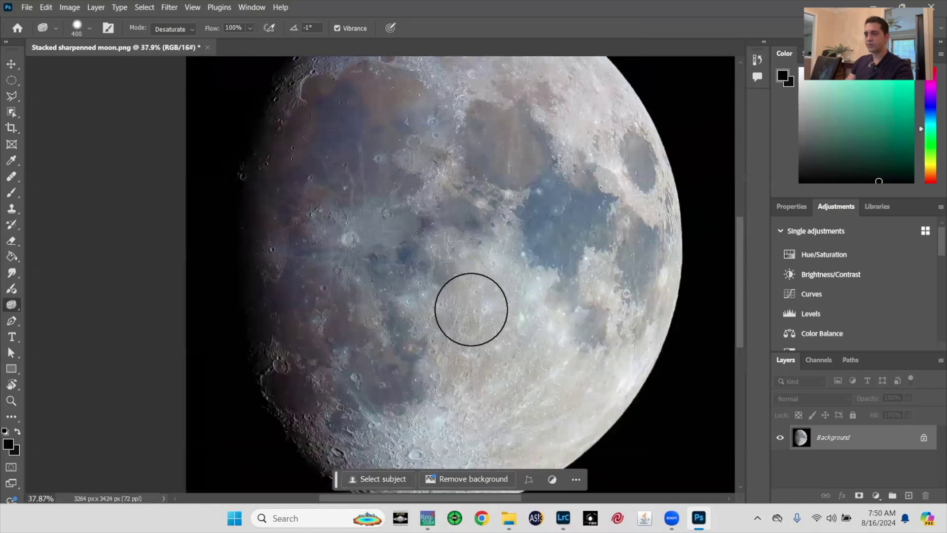
{"action": "scroll", "coordinate": [521, 259], "scroll_direction": "left", "scroll_amount": 2}
{"action": "scroll", "coordinate": [444, 254], "scroll_direction": "up", "scroll_amount": 3}
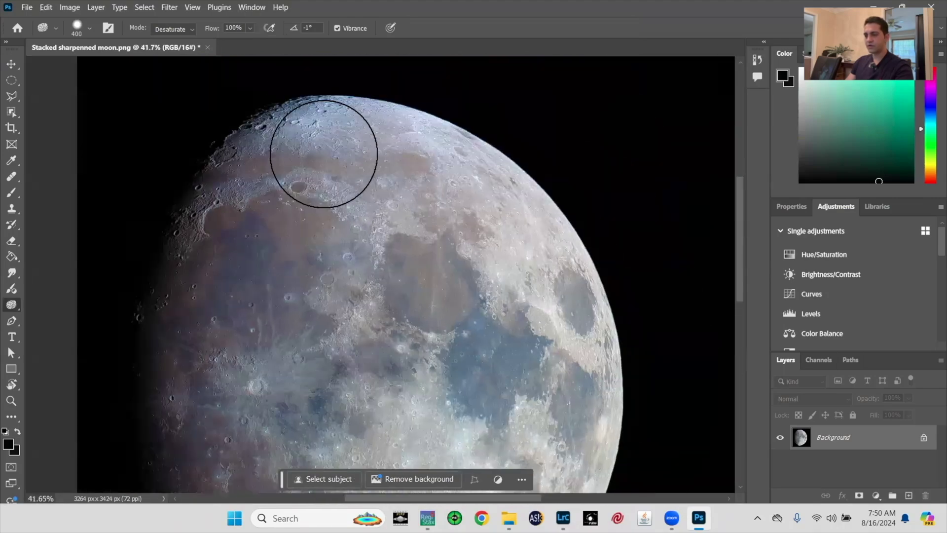
{"action": "scroll", "coordinate": [316, 296], "scroll_direction": "down", "scroll_amount": 1}
{"action": "scroll", "coordinate": [310, 339], "scroll_direction": "up", "scroll_amount": 3}
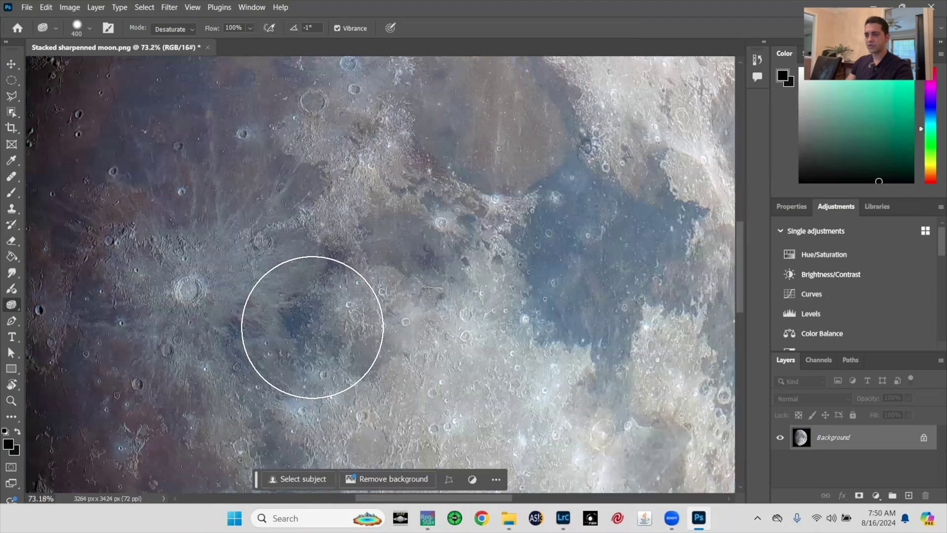
{"action": "scroll", "coordinate": [313, 340], "scroll_direction": "down", "scroll_amount": 2}
{"action": "scroll", "coordinate": [333, 342], "scroll_direction": "down", "scroll_amount": 2}
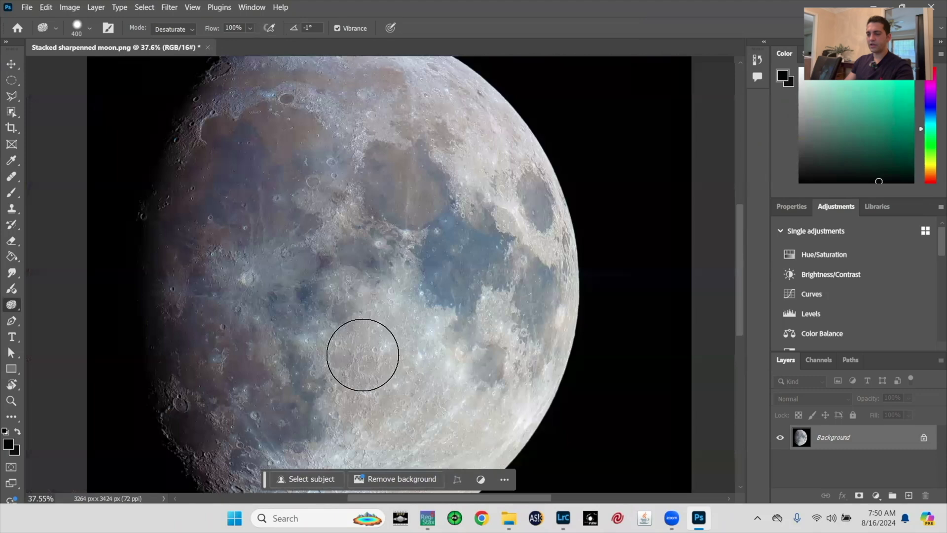
{"action": "scroll", "coordinate": [363, 355], "scroll_direction": "down", "scroll_amount": 1}
{"action": "scroll", "coordinate": [332, 310], "scroll_direction": "right", "scroll_amount": 2}
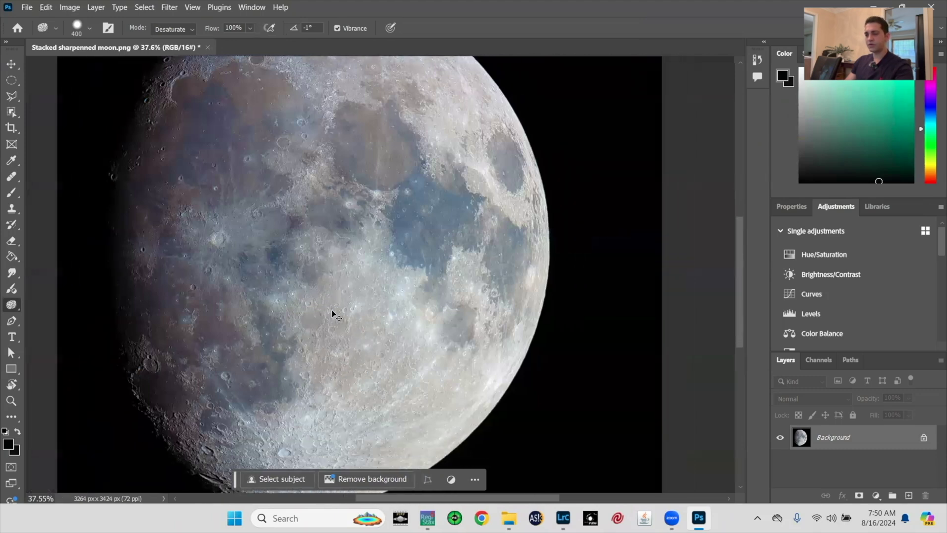
{"action": "scroll", "coordinate": [331, 309], "scroll_direction": "down", "scroll_amount": 1}
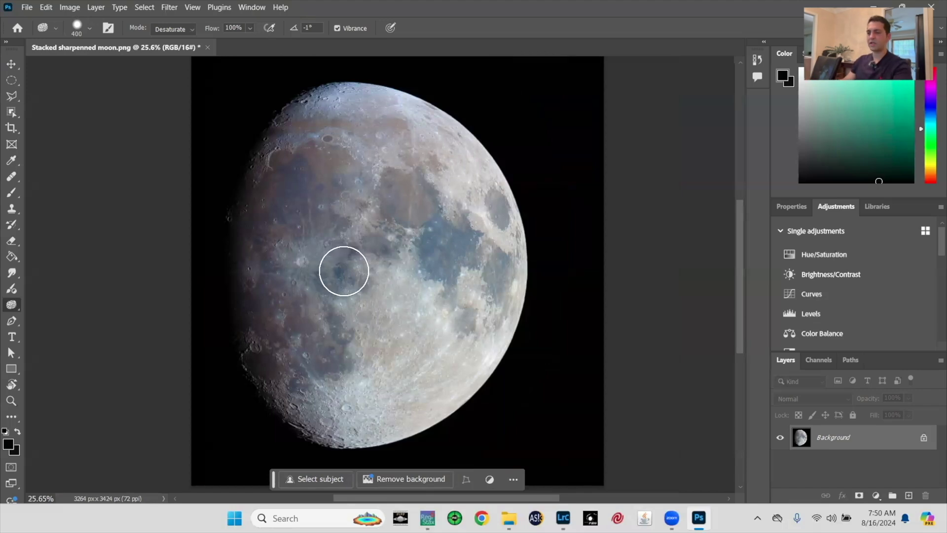
{"action": "scroll", "coordinate": [333, 278], "scroll_direction": "down", "scroll_amount": 1}
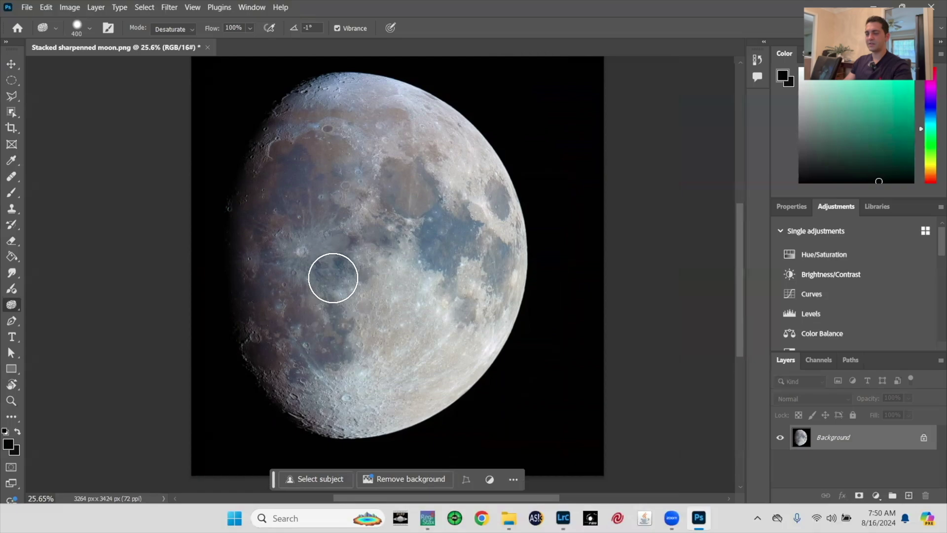